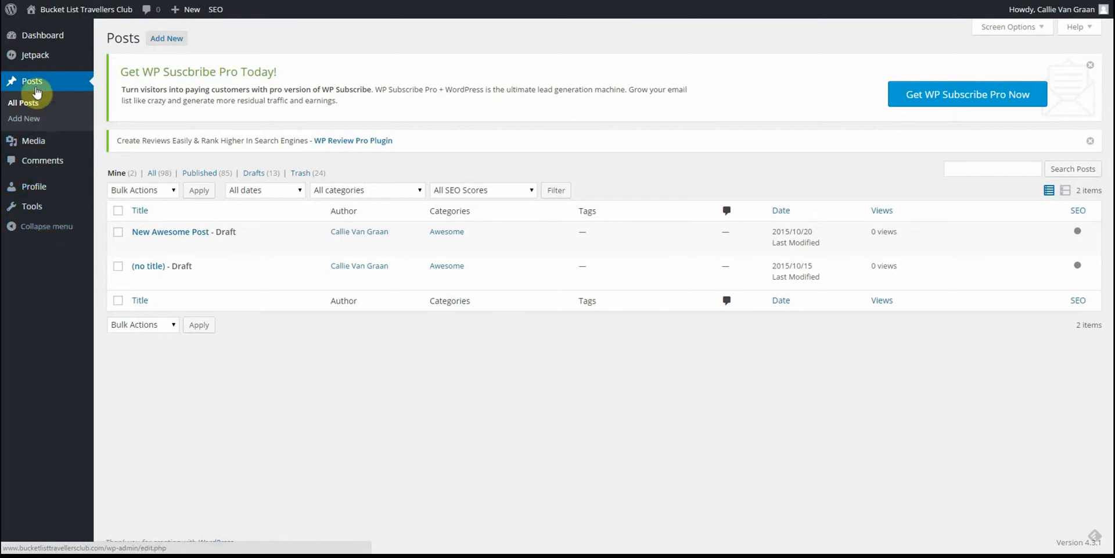
# Create a new post titled "An Awesome new Post in the Bahamas".
pyautogui.click(32, 120)
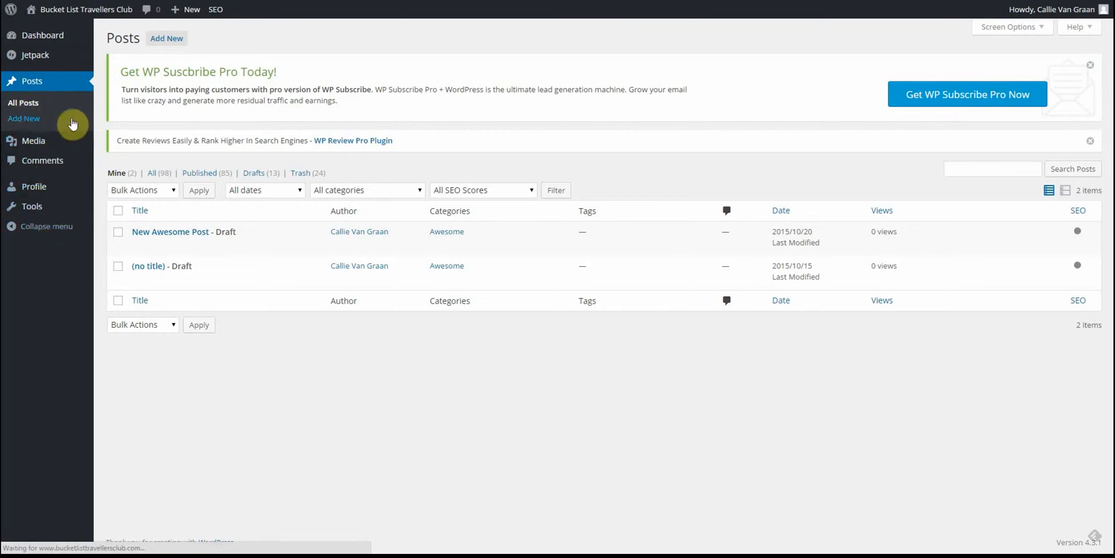
pyautogui.click(168, 40)
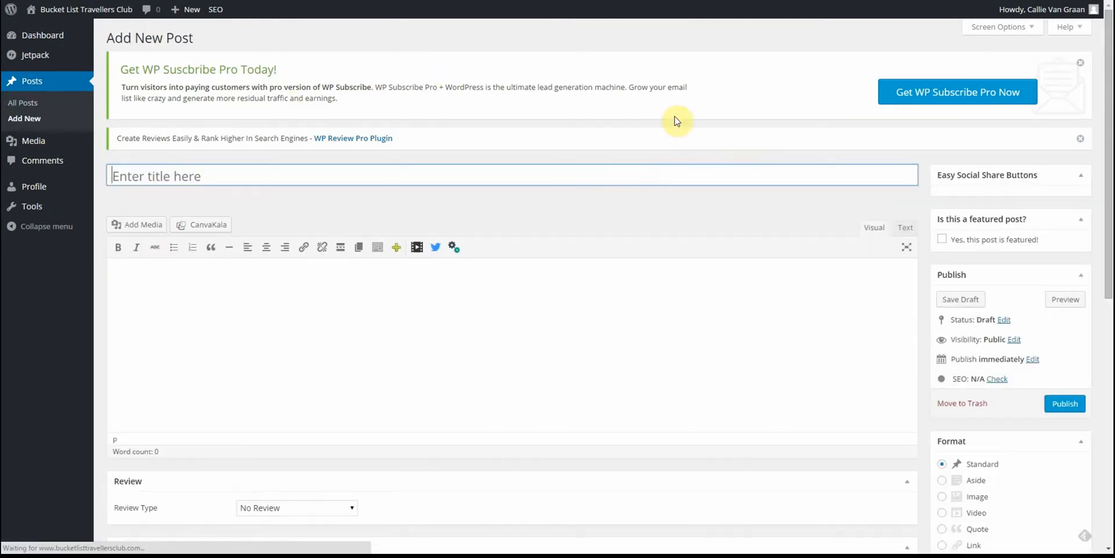
pyautogui.click(137, 180)
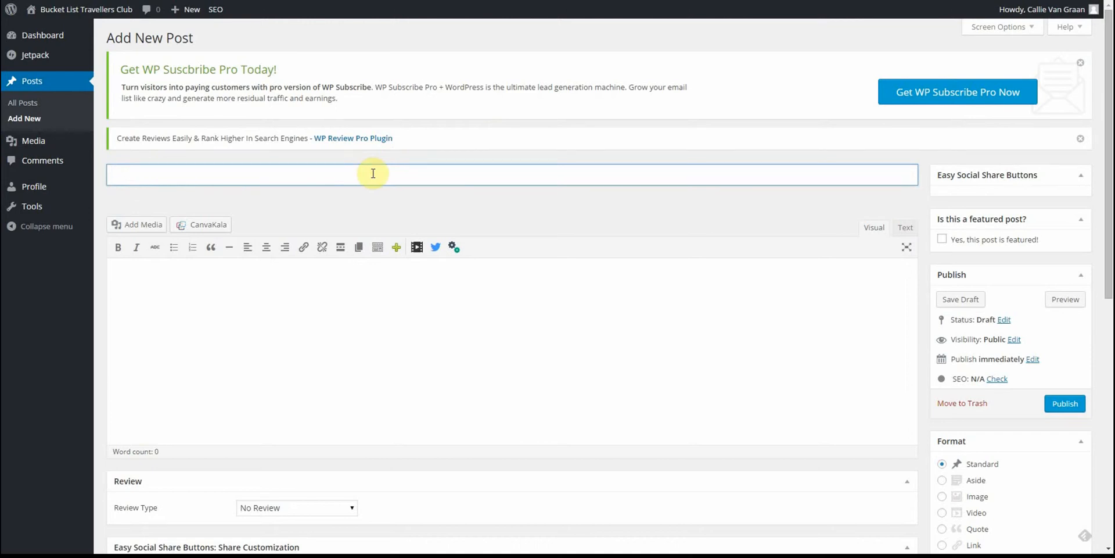
pyautogui.write('An Awesopme n')
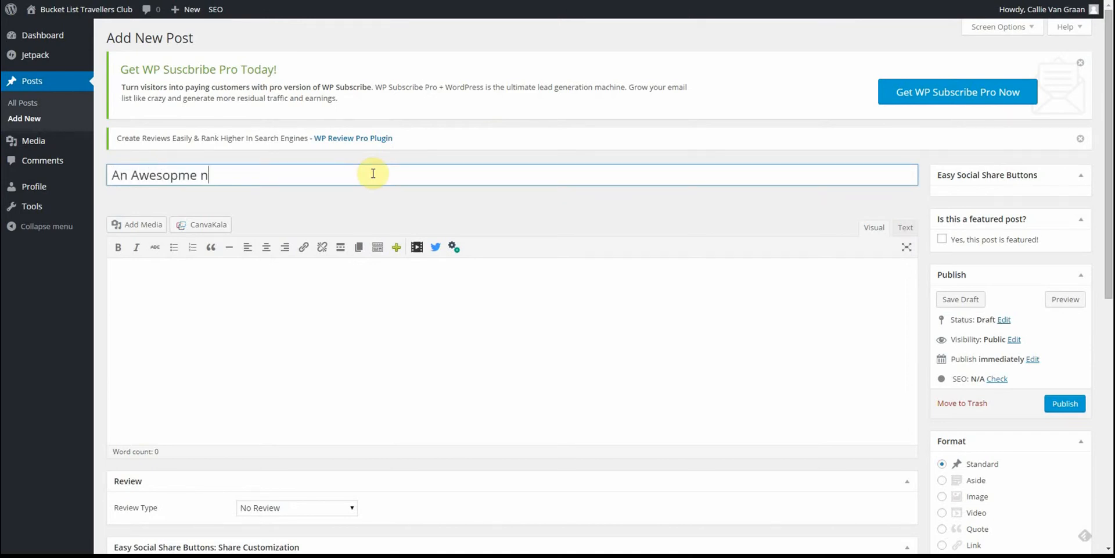
pyautogui.write('ew Post in the Bah')
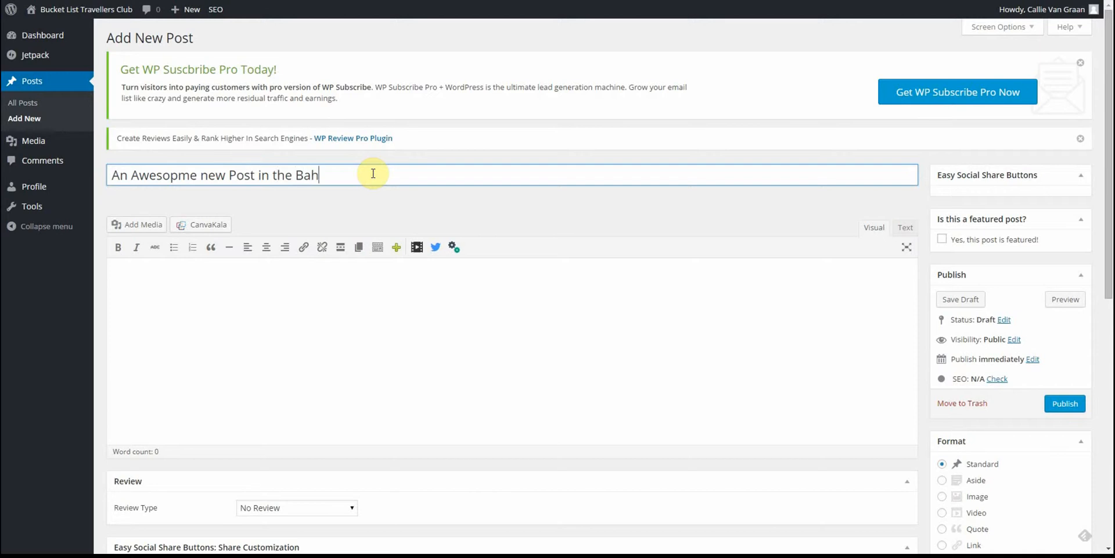
pyautogui.write('amas')
pyautogui.click(174, 174)
pyautogui.press('Delete')
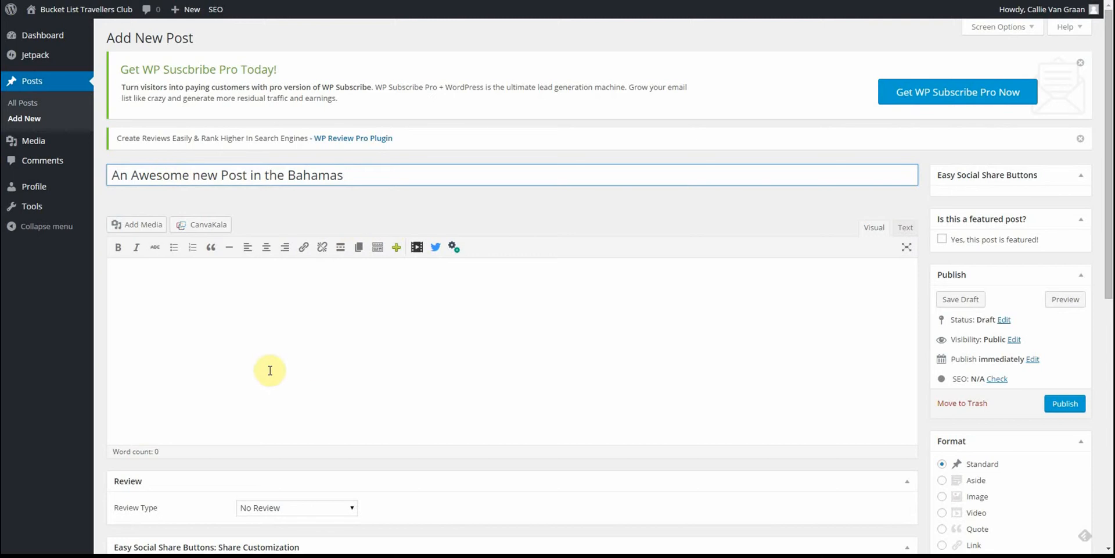
# Write "I love it" as the opening line of the post body.
pyautogui.click(139, 274)
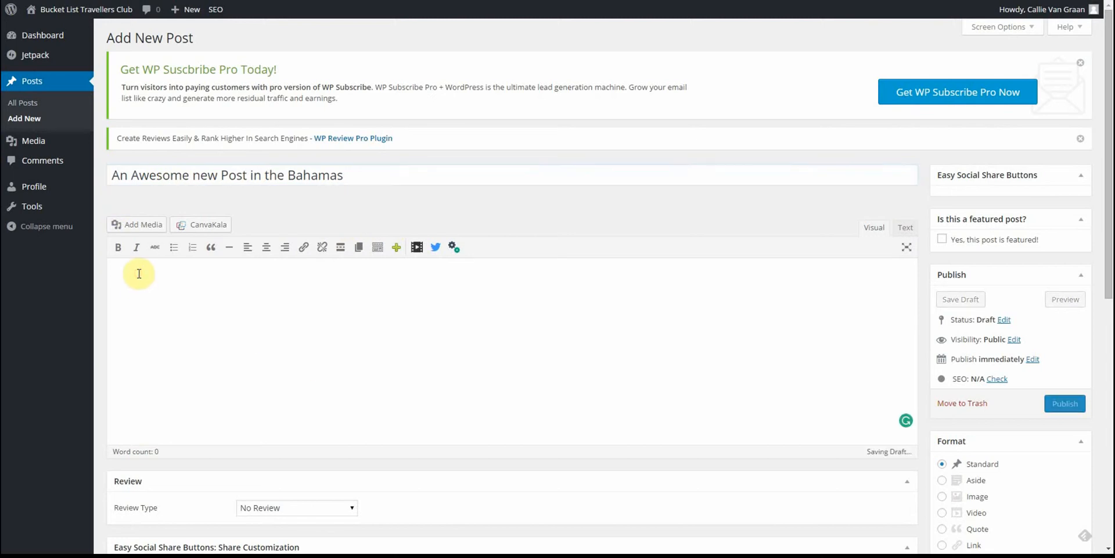
pyautogui.write('I love ')
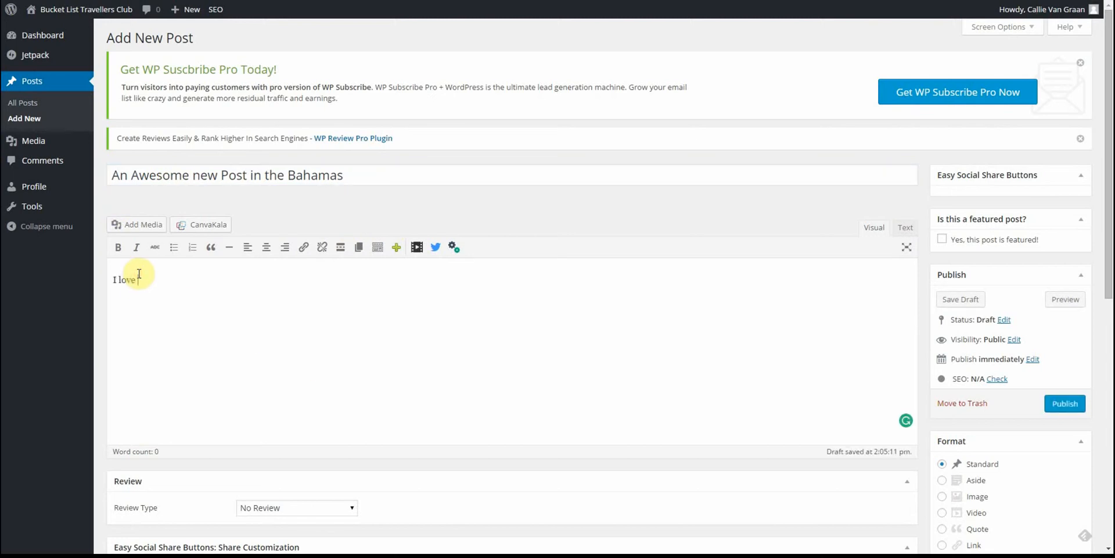
pyautogui.write('b')
pyautogui.press('BackSpace')
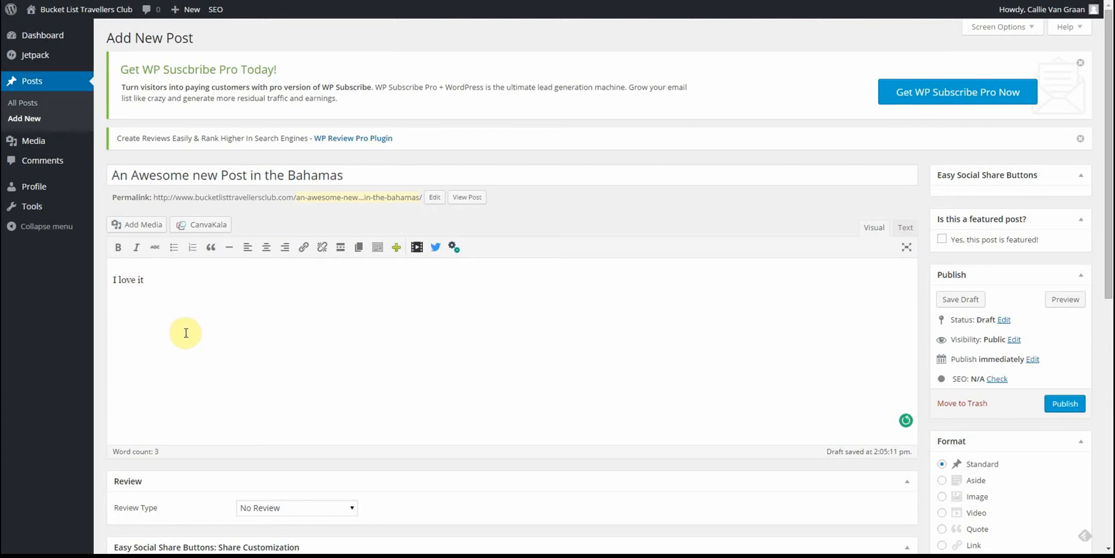
# Insert the Thinker Statue image from the media library into the post below "I love it".
pyautogui.click(134, 225)
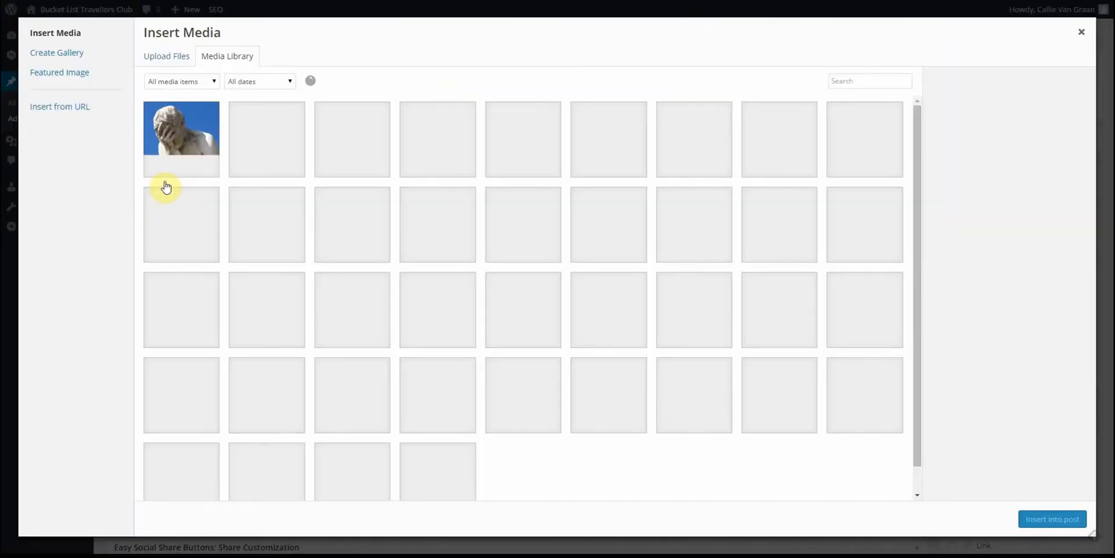
pyautogui.click(179, 130)
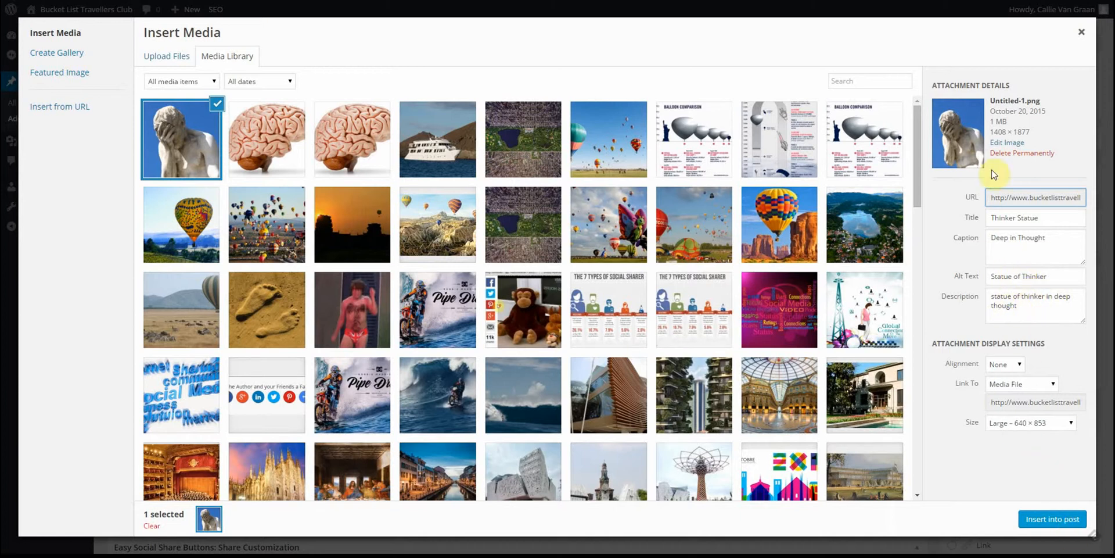
pyautogui.click(1057, 519)
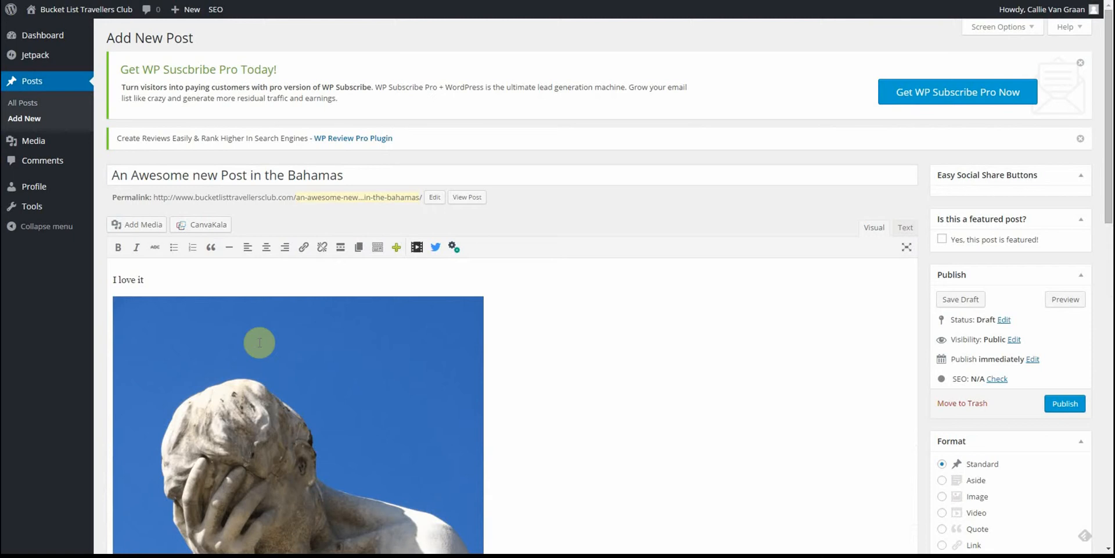
# Add a new paragraph reading "write some more." below the image caption.
pyautogui.scroll(-3, 274, 306)
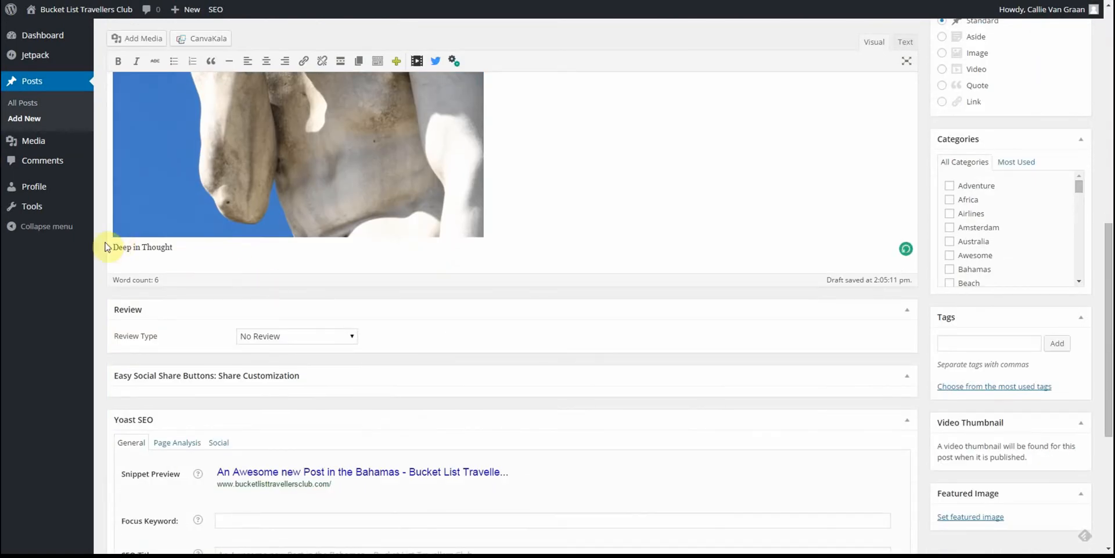
pyautogui.moveTo(111, 245); pyautogui.dragTo(176, 253)
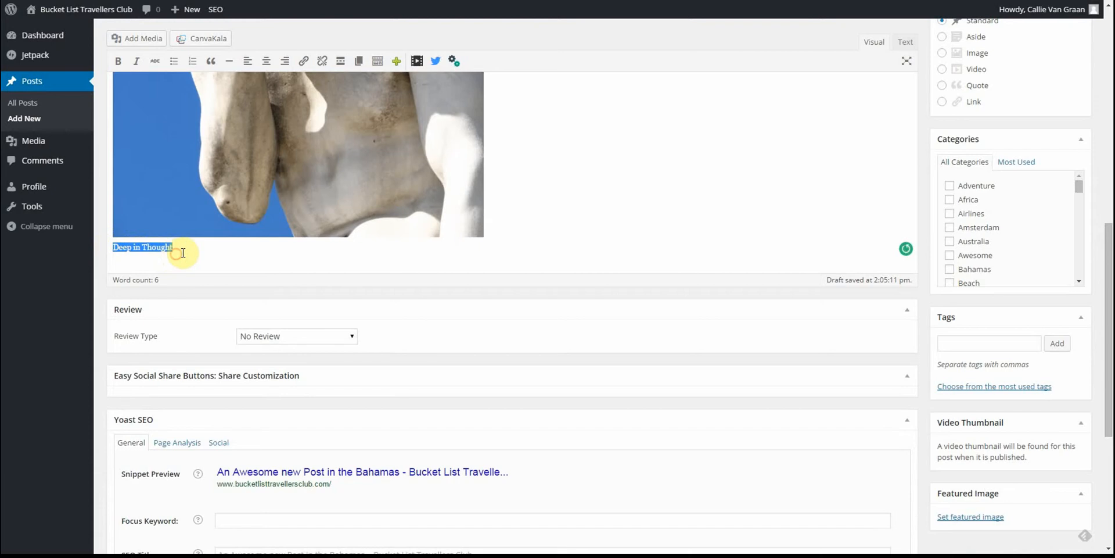
pyautogui.click(183, 253)
pyautogui.press('Return')
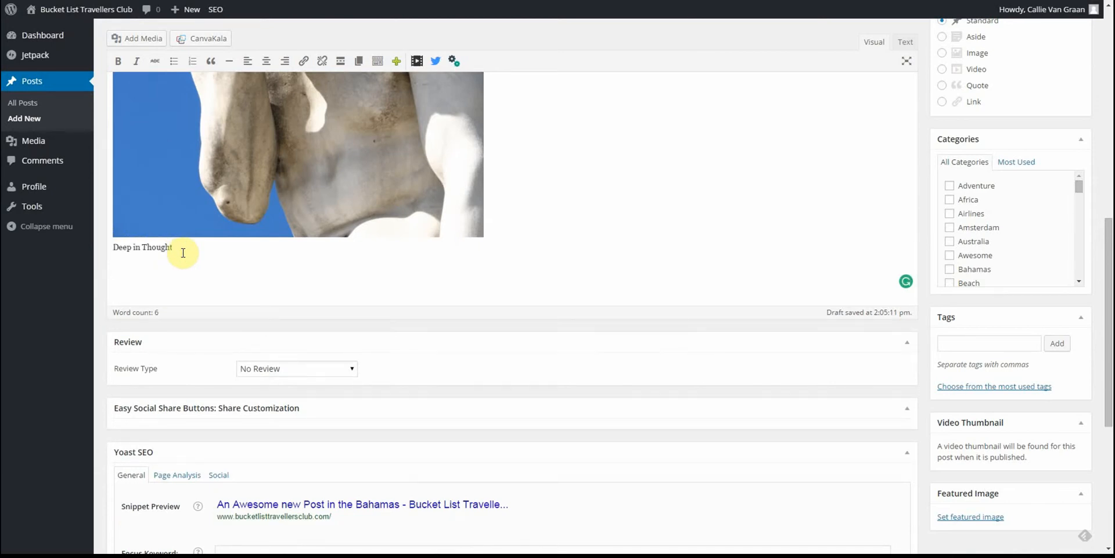
pyautogui.write('write some more.')
# Insert a page break after the "write some more." paragraph.
pyautogui.scroll(5, 541, 268)
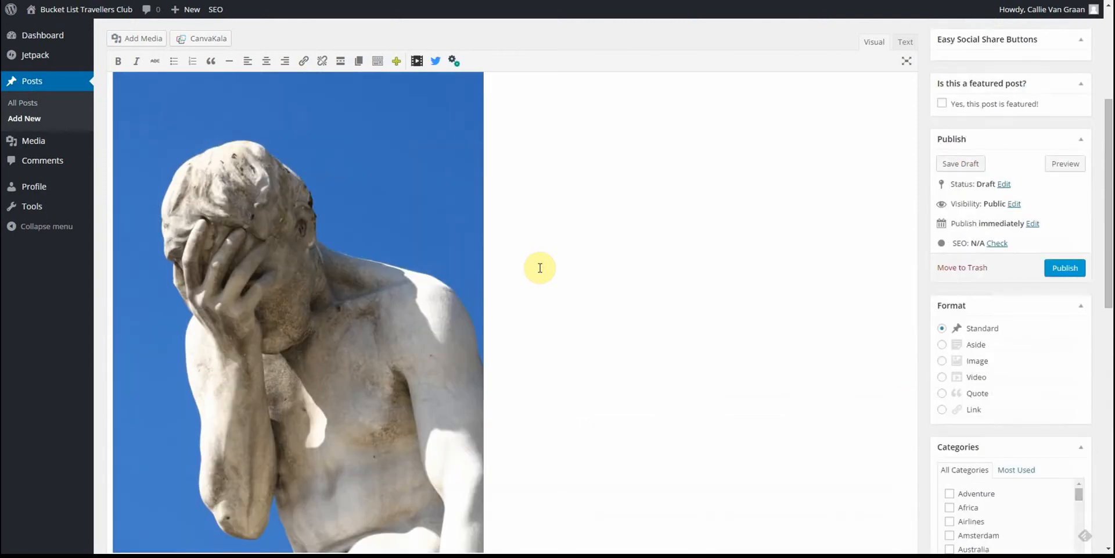
pyautogui.scroll(-5, 540, 267)
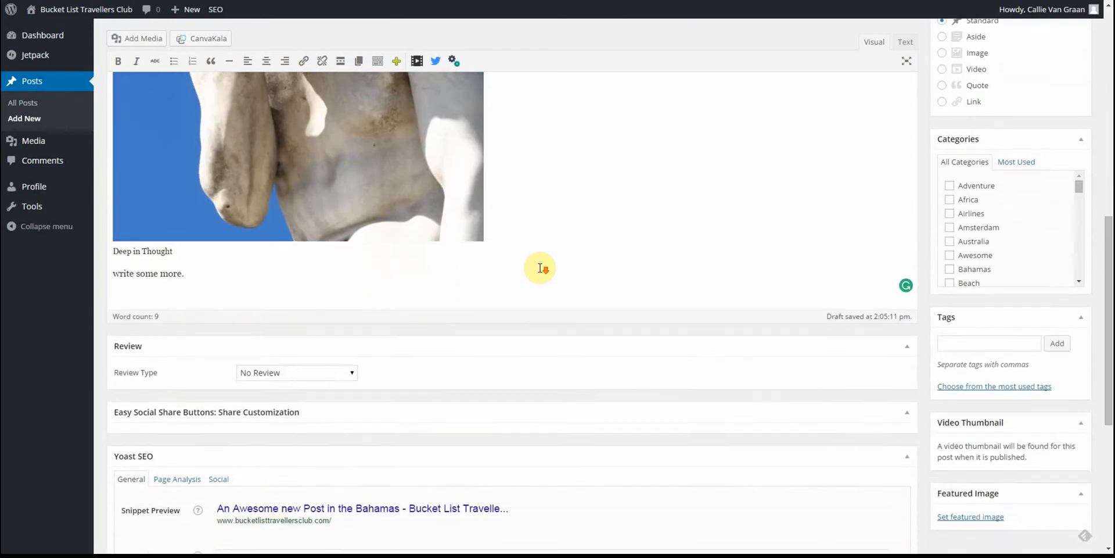
pyautogui.scroll(10, 540, 268)
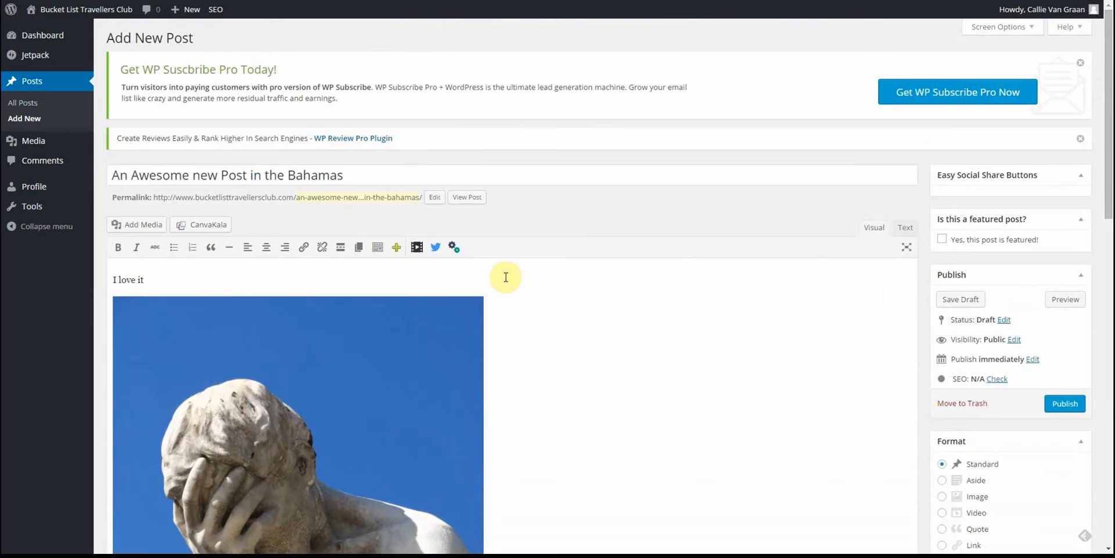
pyautogui.click(455, 250)
pyautogui.scroll(-9, 601, 259)
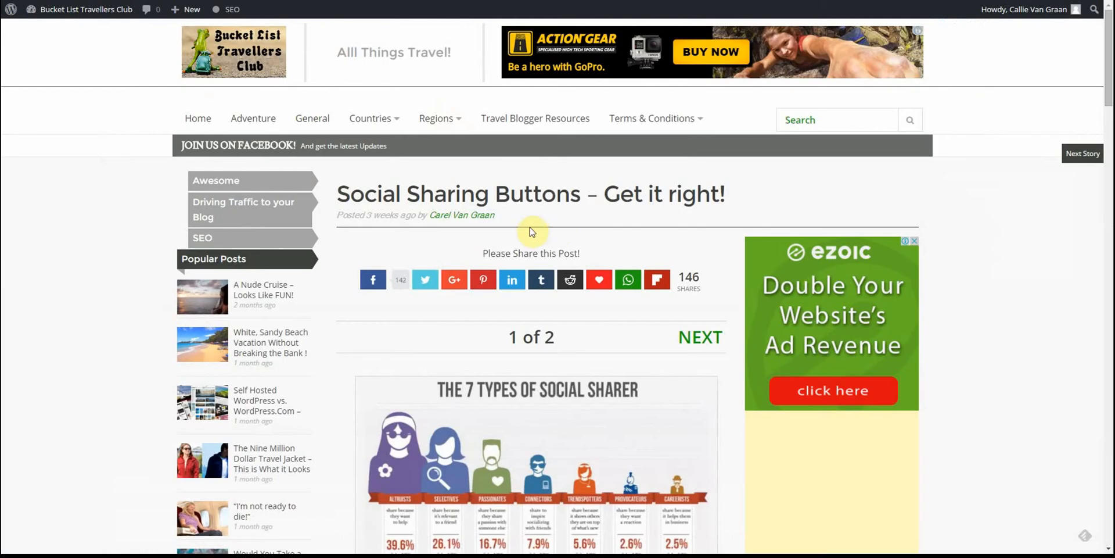
# Examine the published post "Social Sharing Buttons – Get it right!" for its page navigation and the teaser line ending its first page.
pyautogui.scroll(-5, 530, 231)
pyautogui.scroll(3, 524, 193)
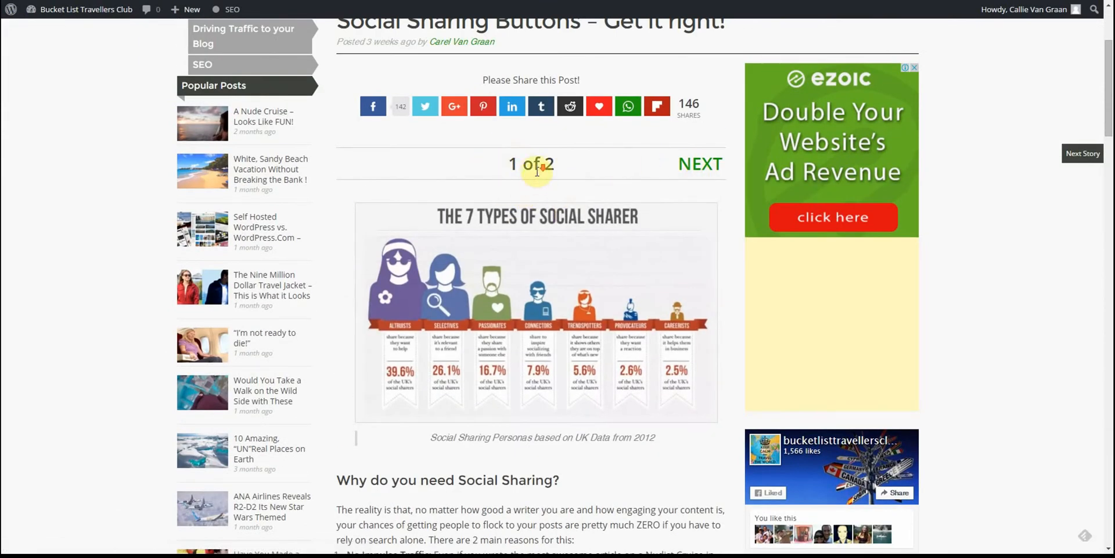
pyautogui.scroll(-7, 532, 168)
pyautogui.scroll(-8, 552, 229)
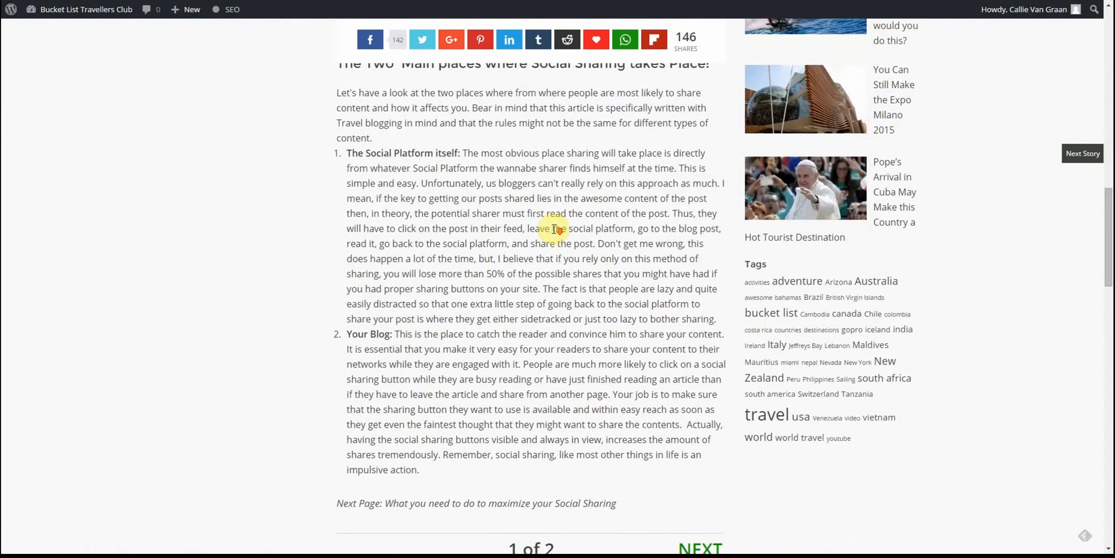
pyautogui.scroll(20, 552, 232)
pyautogui.scroll(-20, 677, 308)
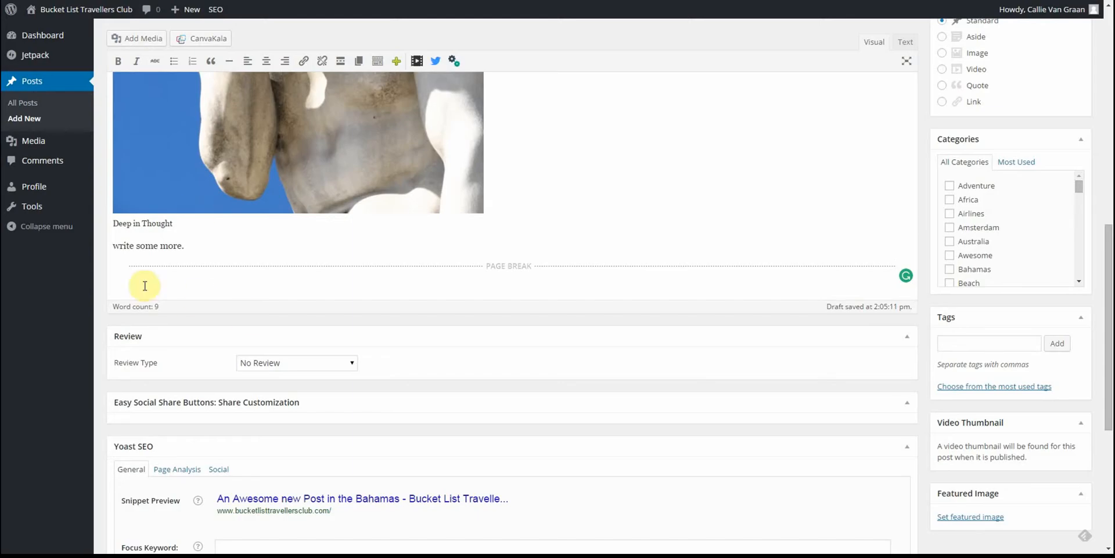
# Add the line "Next Page:" between "write some more." and the page break.
pyautogui.click(196, 247)
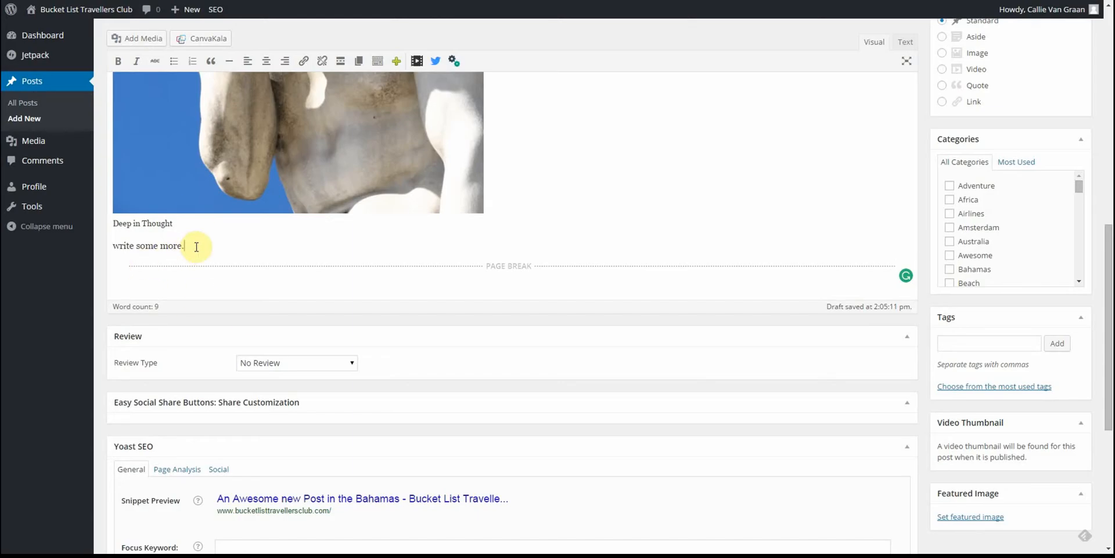
pyautogui.press('Return')
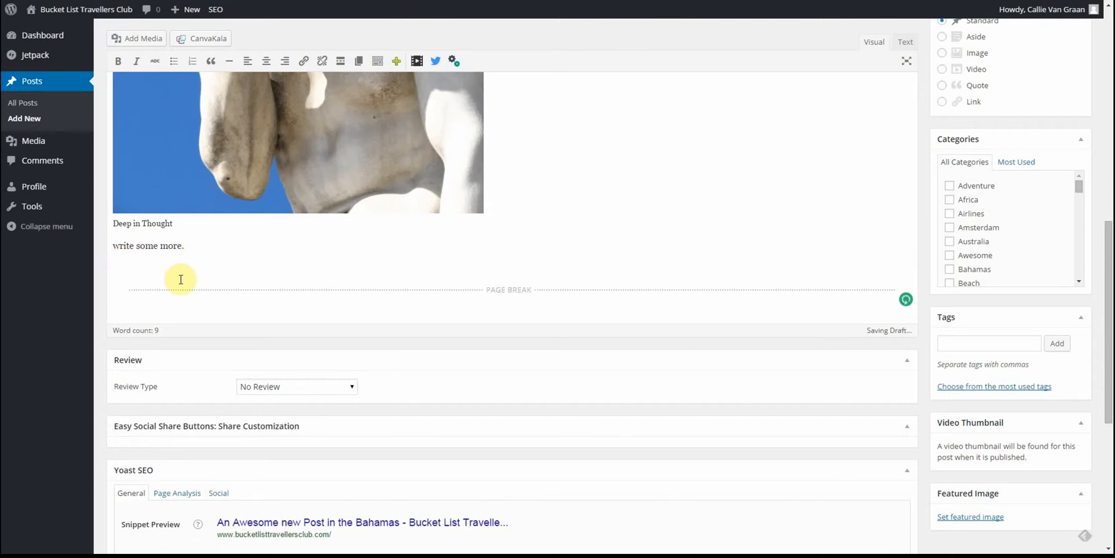
pyautogui.write('Next Page:')
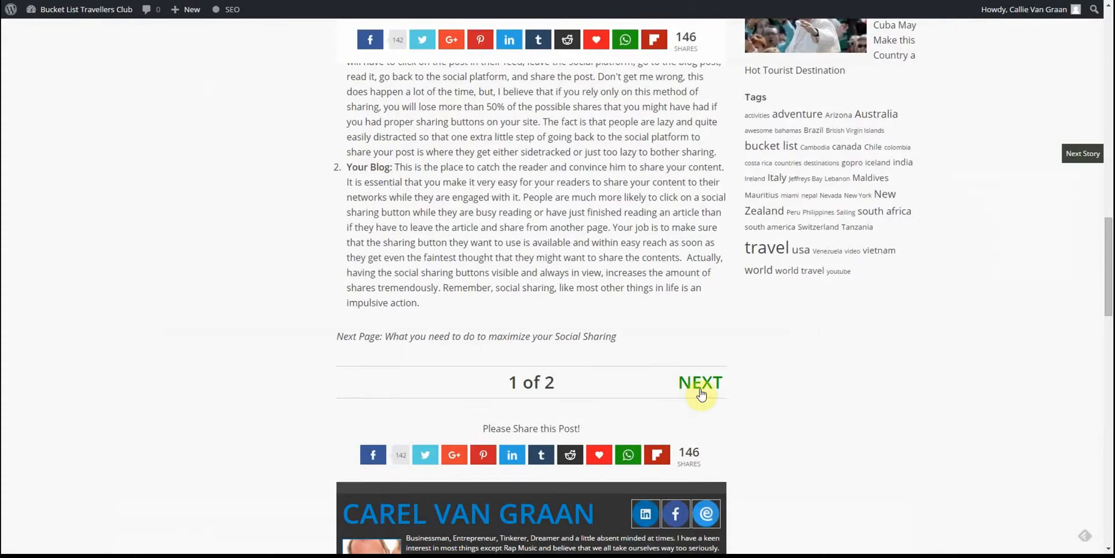
# Open the second page of the published social sharing post and examine its content down to the page navigation.
pyautogui.click(700, 389)
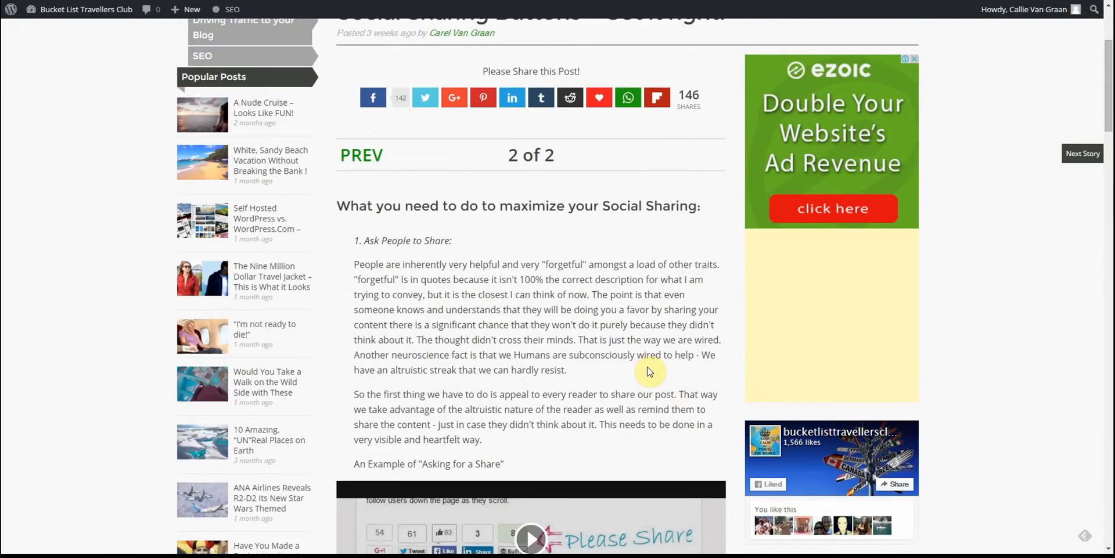
pyautogui.scroll(-5, 468, 223)
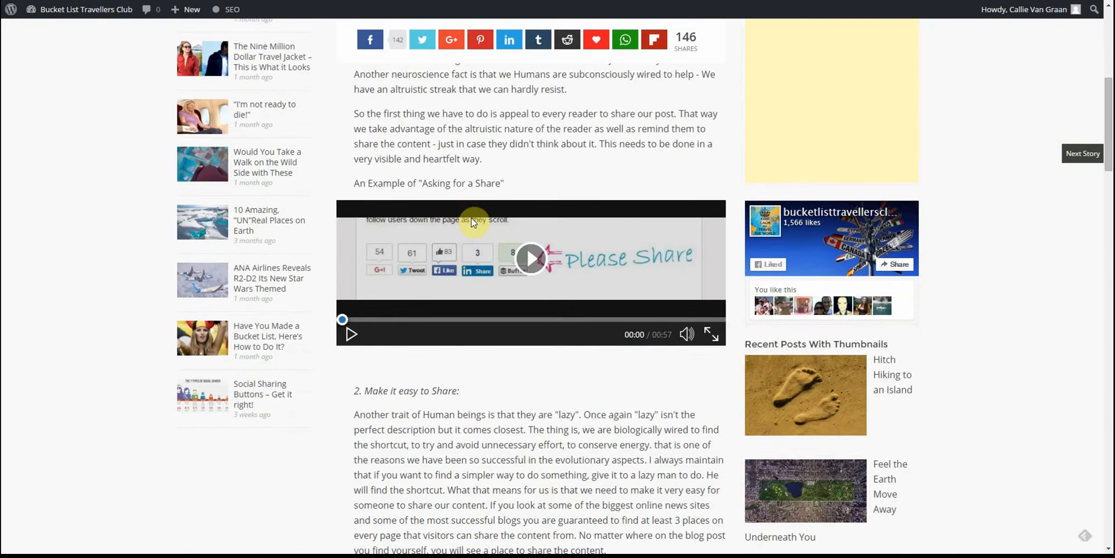
pyautogui.scroll(-1, 472, 218)
pyautogui.scroll(-4, 472, 217)
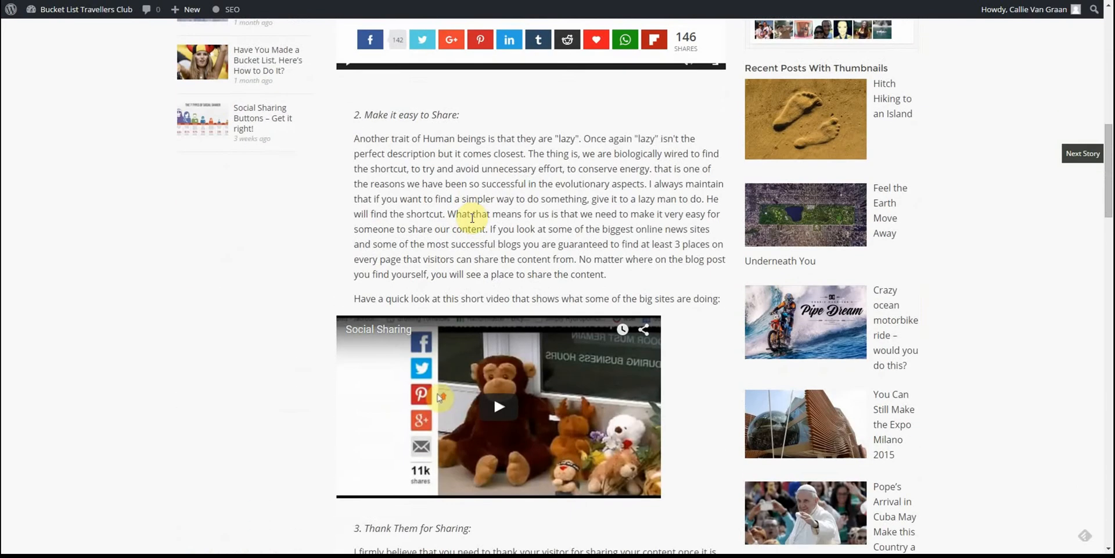
pyautogui.scroll(-8, 472, 217)
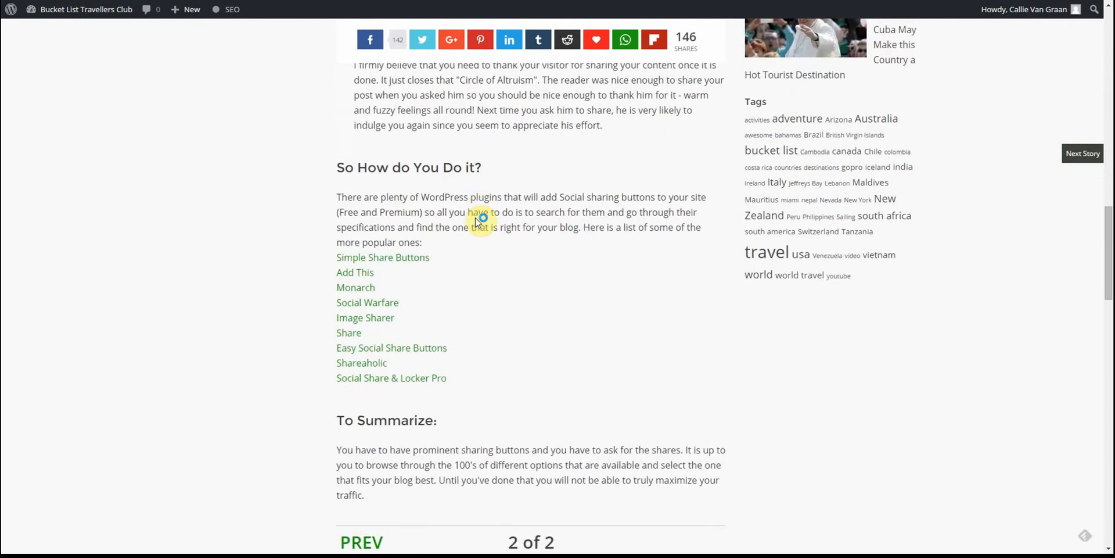
pyautogui.scroll(-4, 478, 219)
pyautogui.scroll(4, 286, 117)
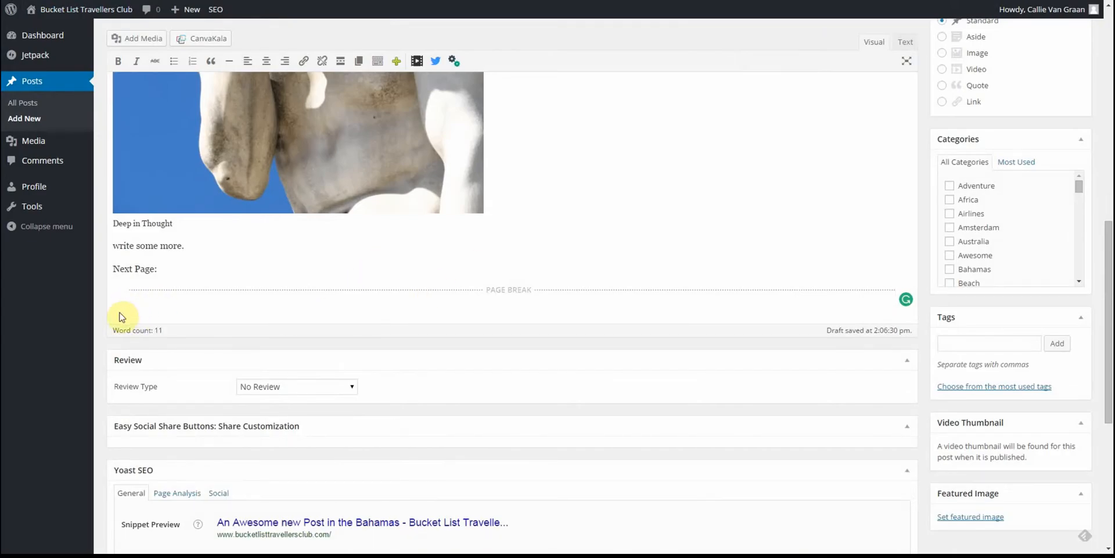
pyautogui.scroll(10, 375, 270)
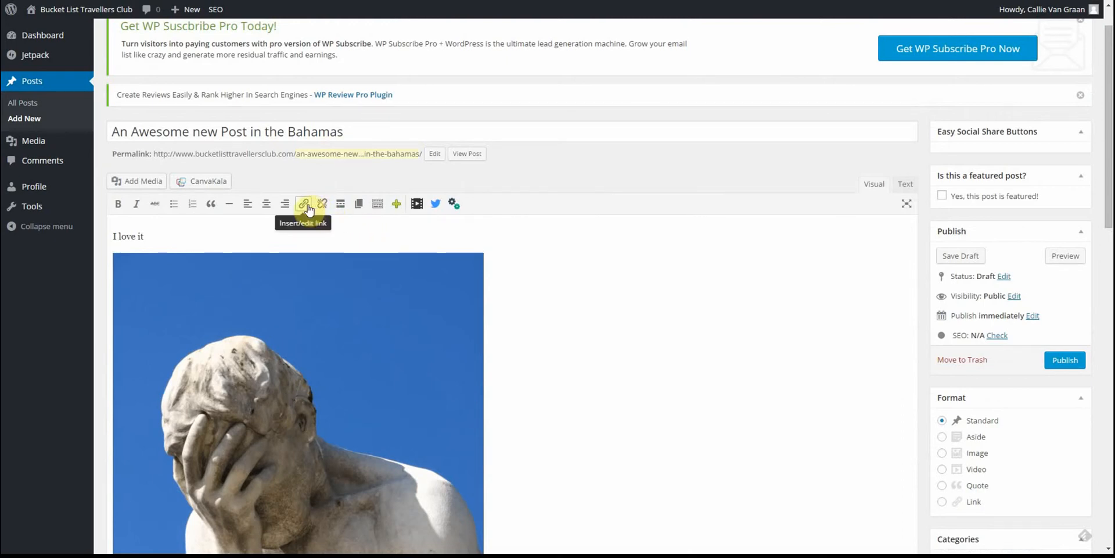
pyautogui.click(304, 205)
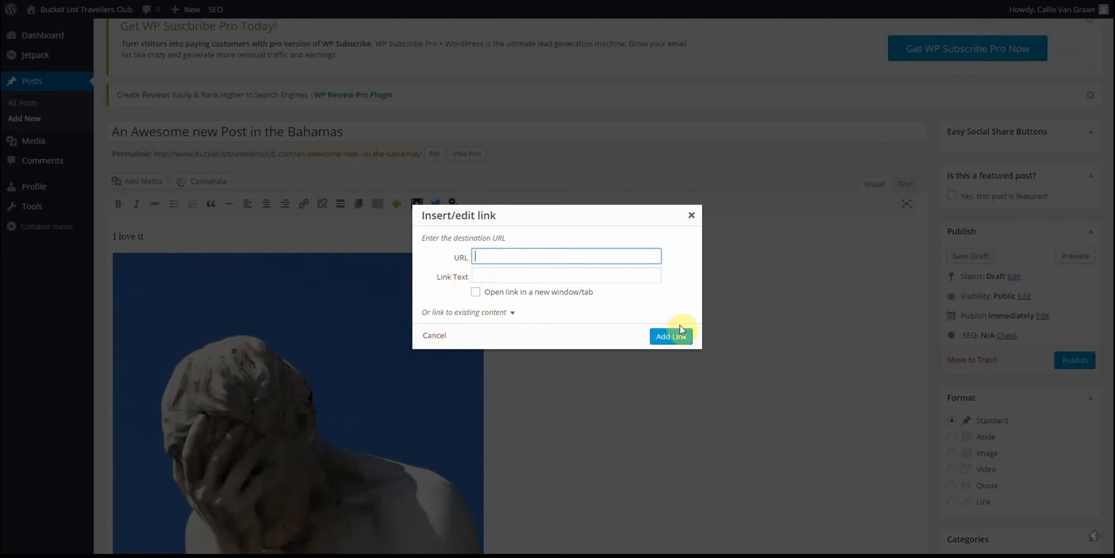
pyautogui.click(691, 215)
pyautogui.moveTo(154, 236); pyautogui.dragTo(104, 231)
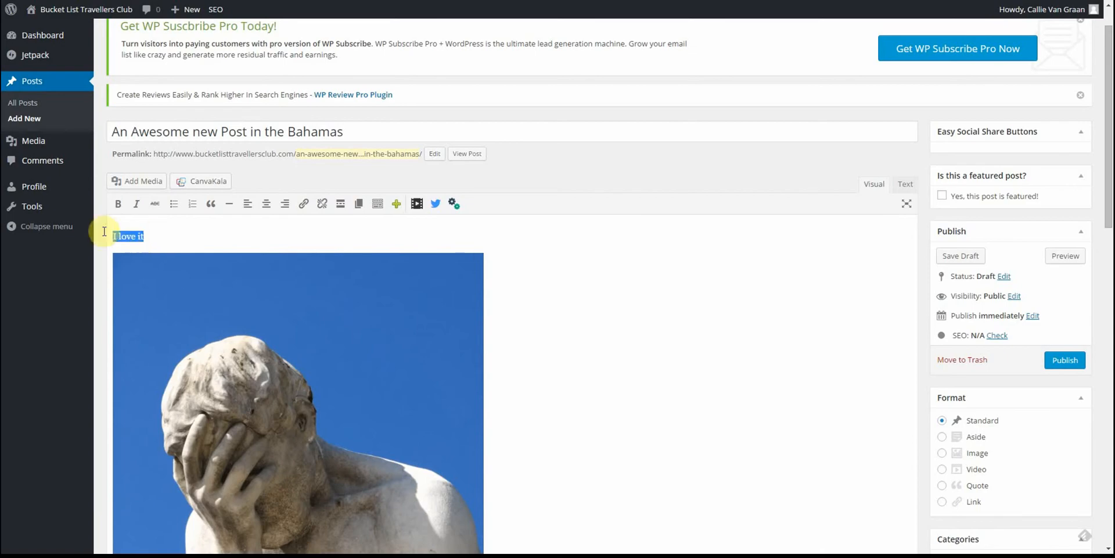
pyautogui.click(303, 204)
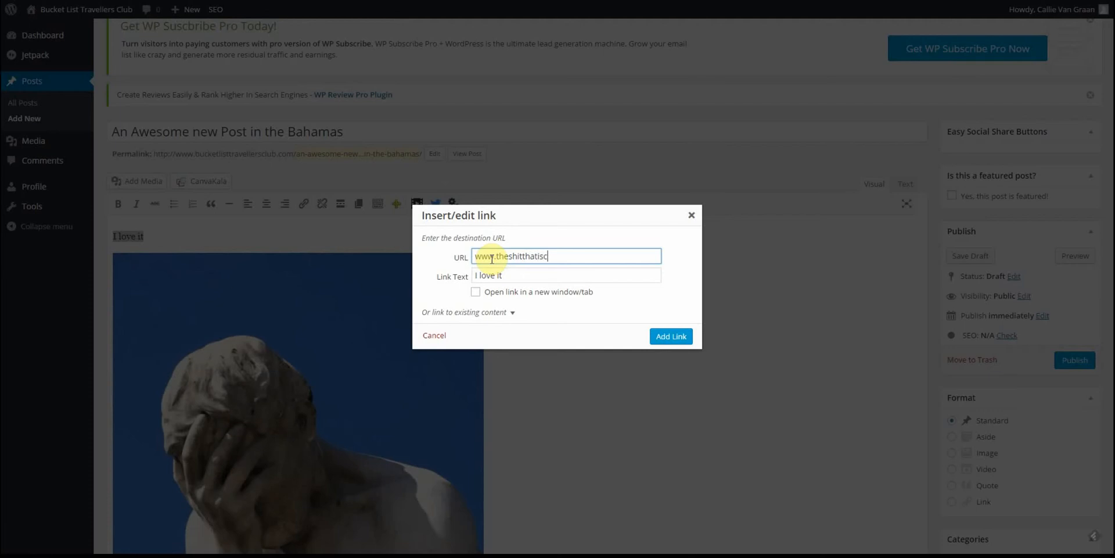
pyautogui.press('BackSpace')
pyautogui.press('BackSpace')
pyautogui.press('BackSpace')
pyautogui.press('BackSpace')
pyautogui.press('BackSpace')
pyautogui.press('BackSpace')
pyautogui.press('BackSpace')
pyautogui.press('BackSpace')
pyautogui.press('BackSpace')
pyautogui.press('BackSpace')
pyautogui.press('BackSpace')
pyautogui.press('BackSpace')
pyautogui.press('BackSpace')
pyautogui.press('BackSpace')
pyautogui.press('BackSpace')
pyautogui.press('BackSpace')
pyautogui.press('BackSpace')
pyautogui.press('BackSpace')
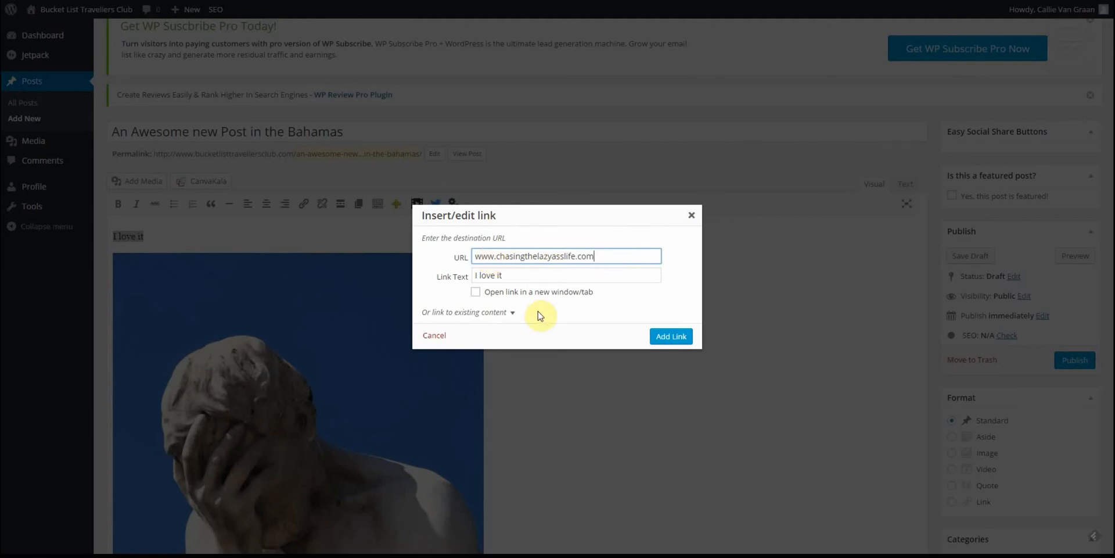
pyautogui.click(478, 296)
pyautogui.click(673, 335)
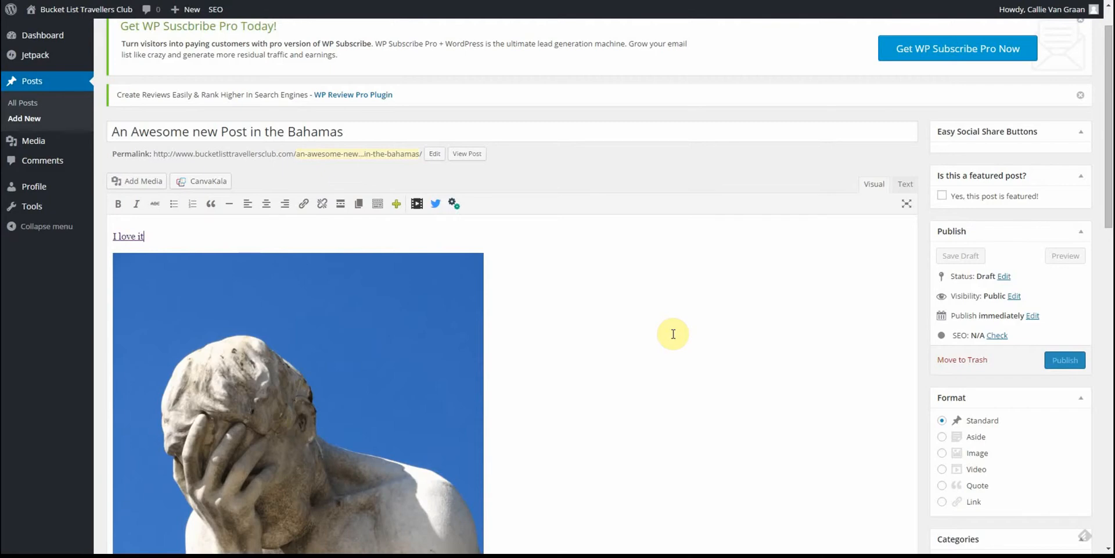
pyautogui.click(128, 235)
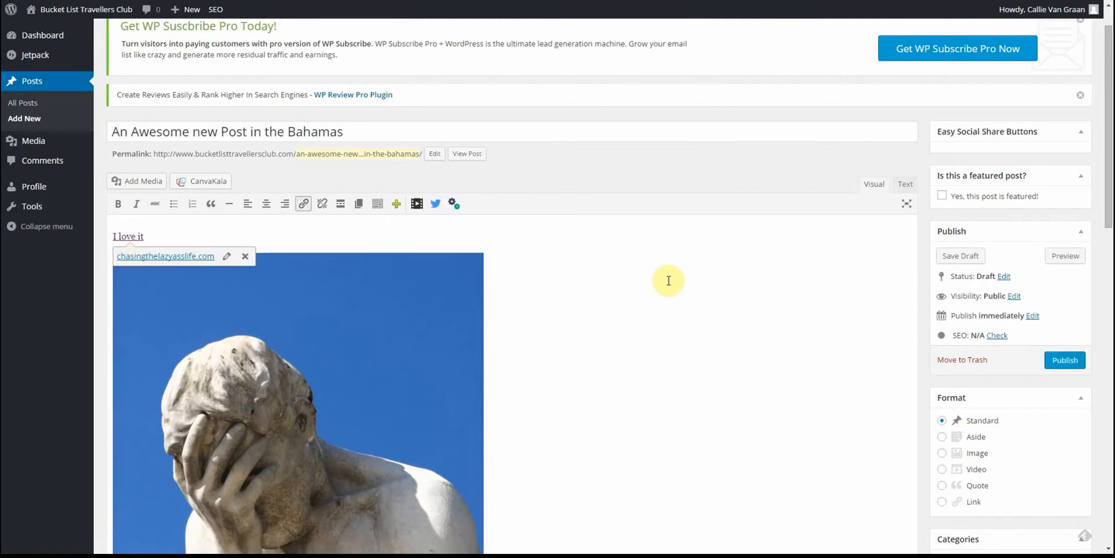
# Mark the post as a featured post.
pyautogui.scroll(-2, 669, 281)
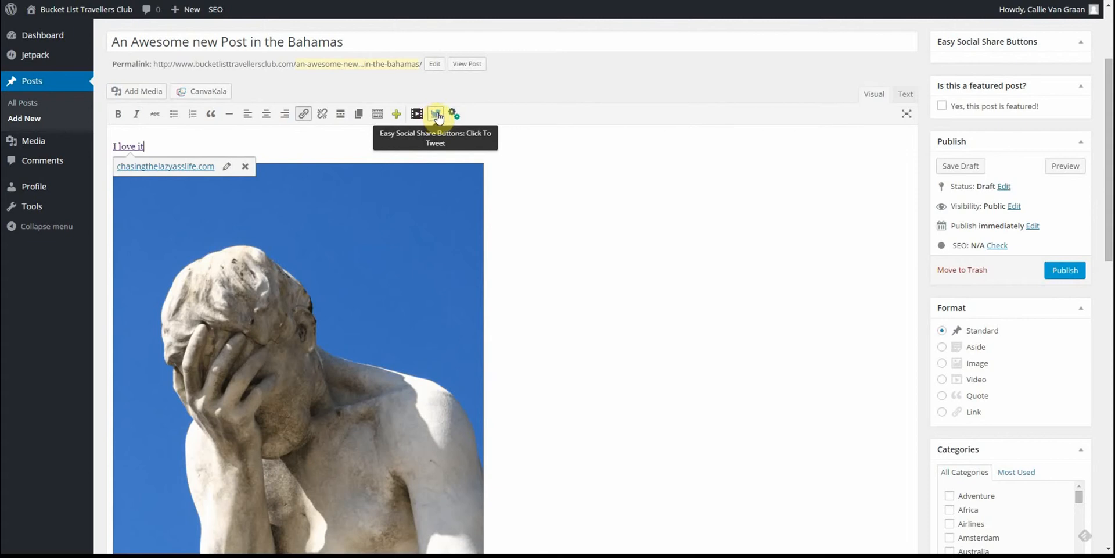
pyautogui.scroll(-4, 615, 244)
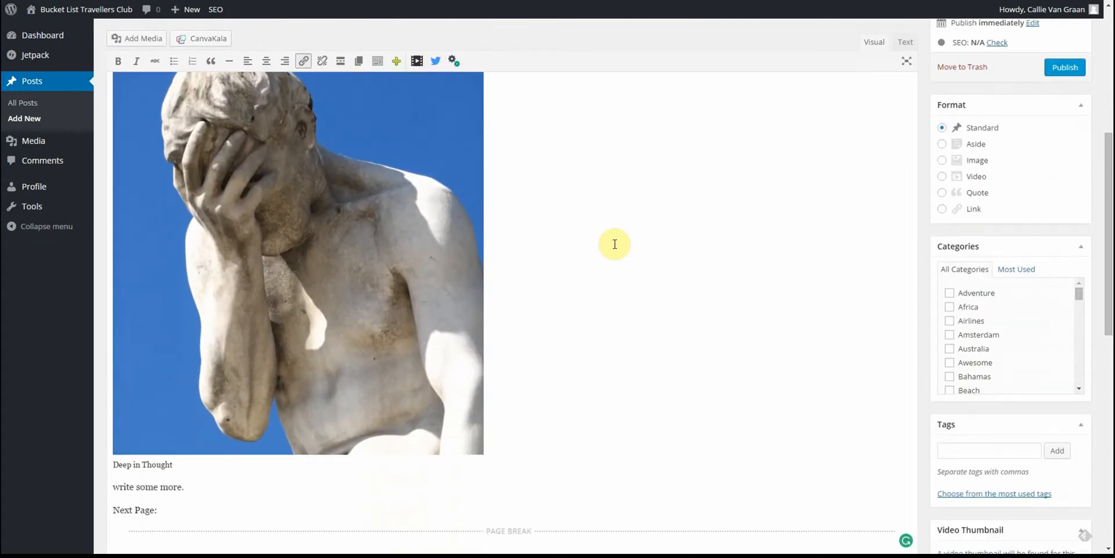
pyautogui.scroll(-3, 615, 244)
pyautogui.scroll(4, 614, 244)
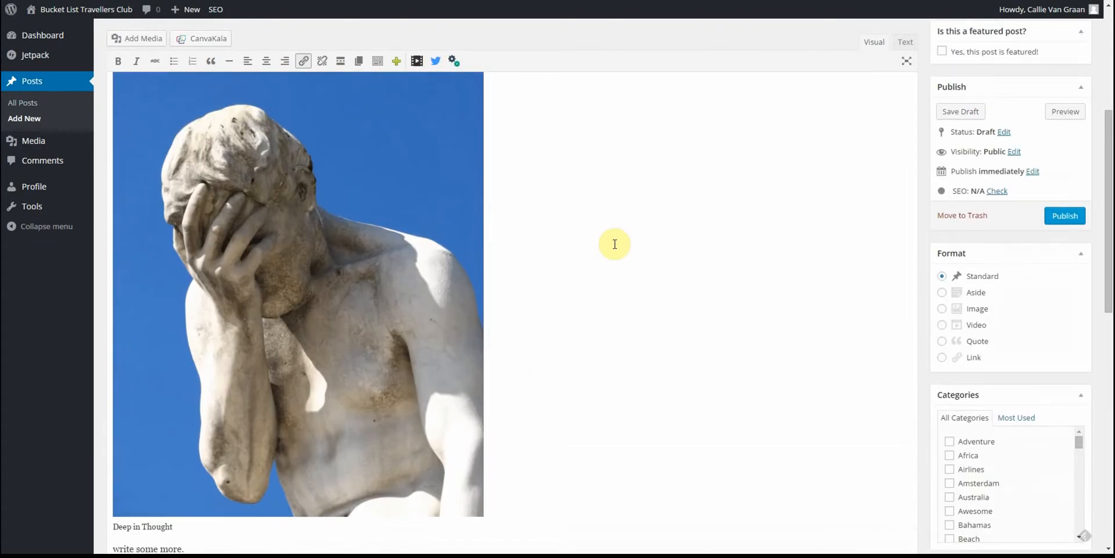
pyautogui.scroll(-2, 614, 244)
pyautogui.scroll(2, 615, 244)
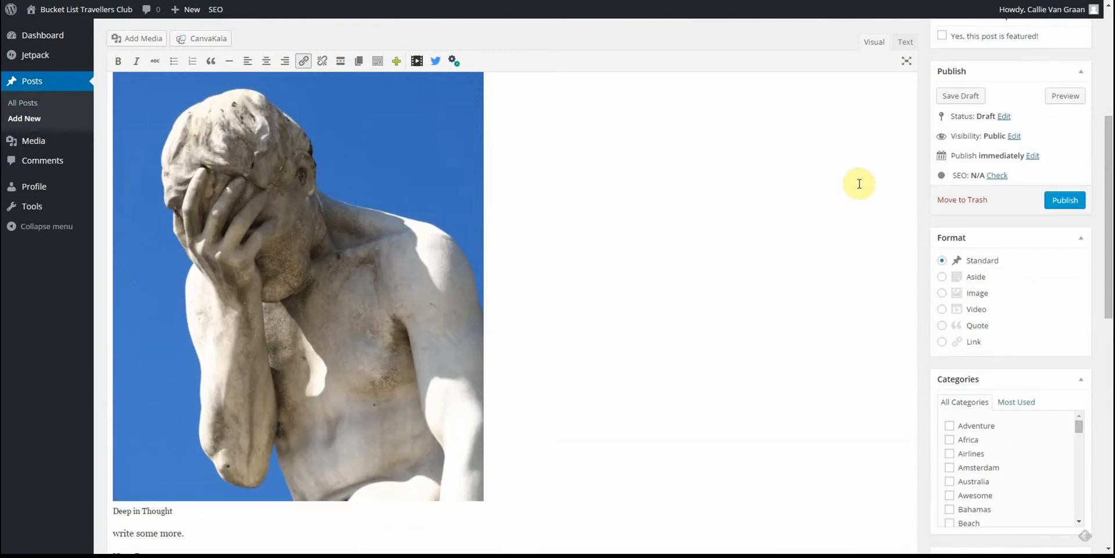
pyautogui.scroll(3, 853, 216)
pyautogui.click(853, 216)
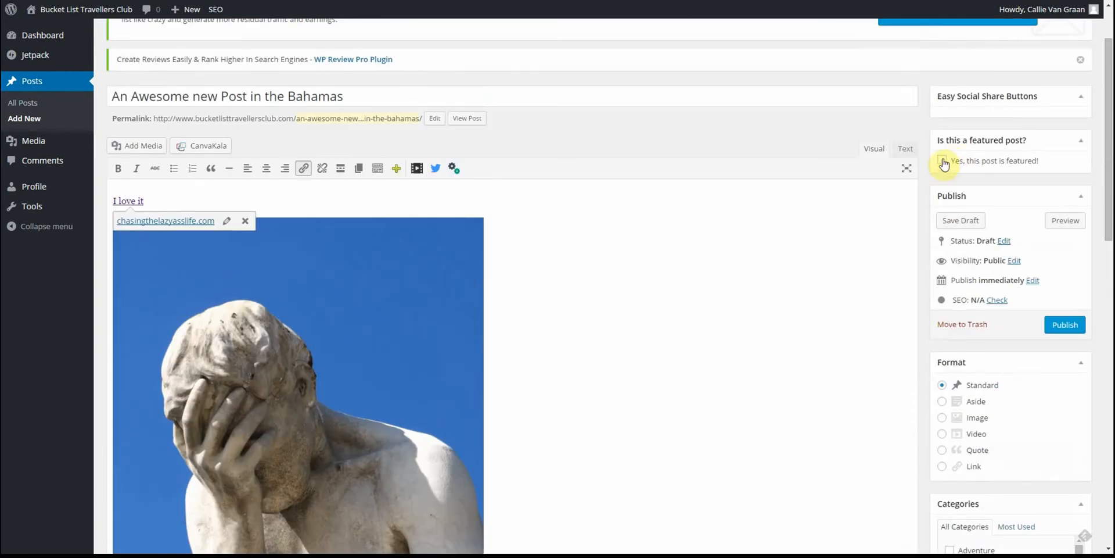
pyautogui.click(942, 161)
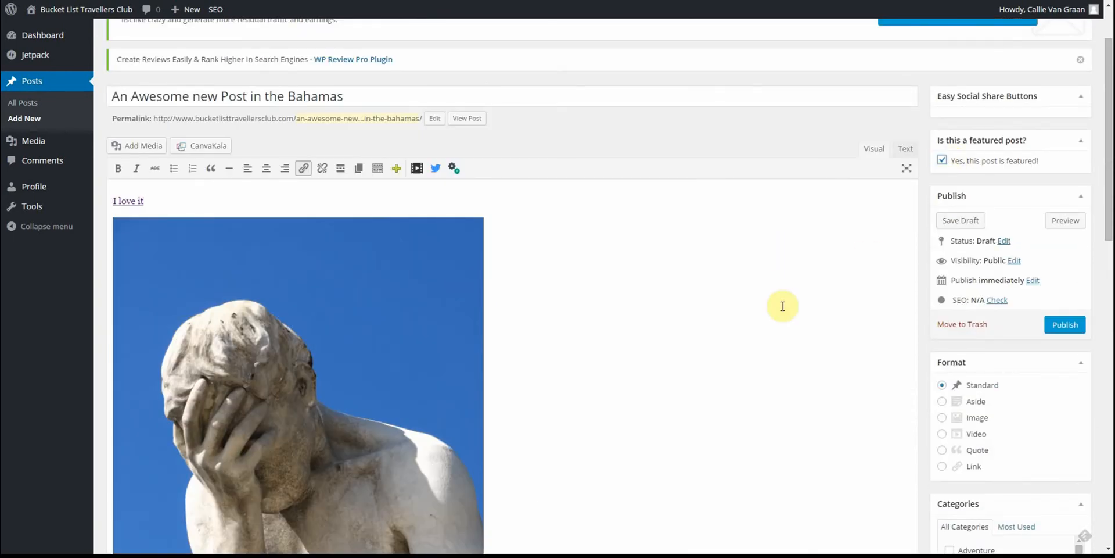
# Assign the post to the Bahamas and Africa categories.
pyautogui.scroll(-5, 782, 305)
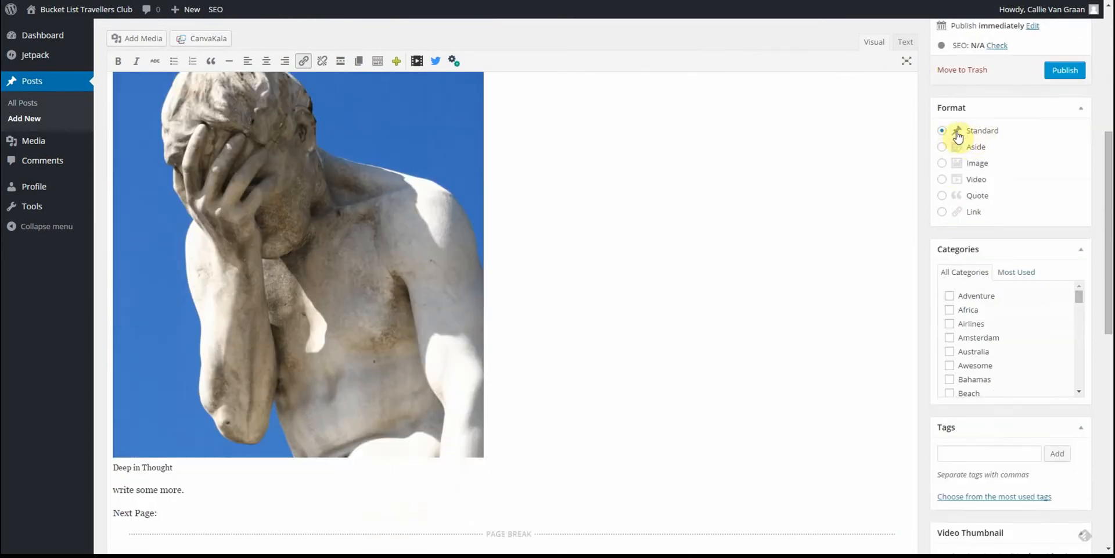
pyautogui.scroll(-2, 836, 194)
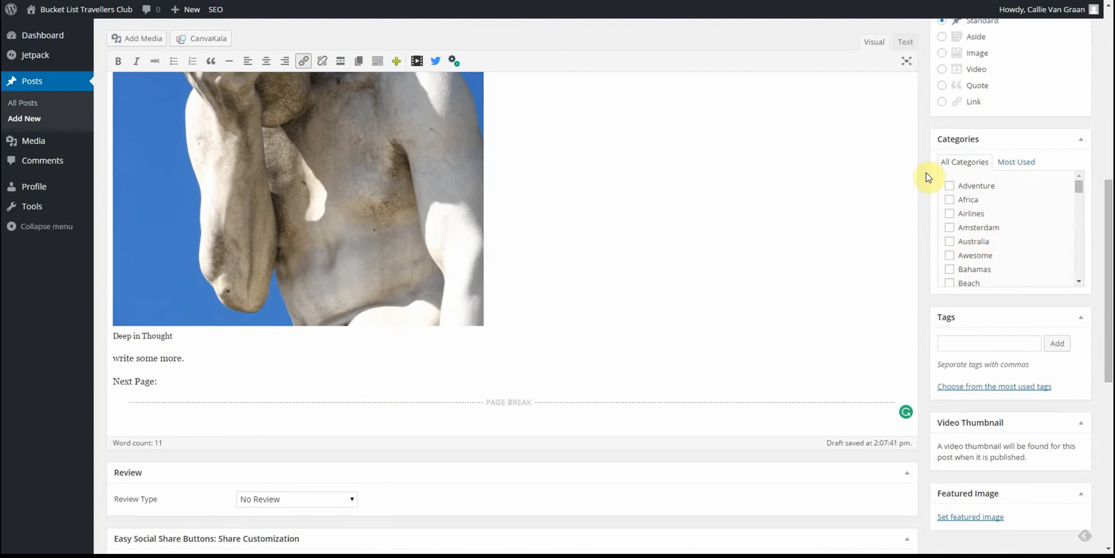
pyautogui.scroll(-1, 972, 223)
pyautogui.scroll(-3, 972, 222)
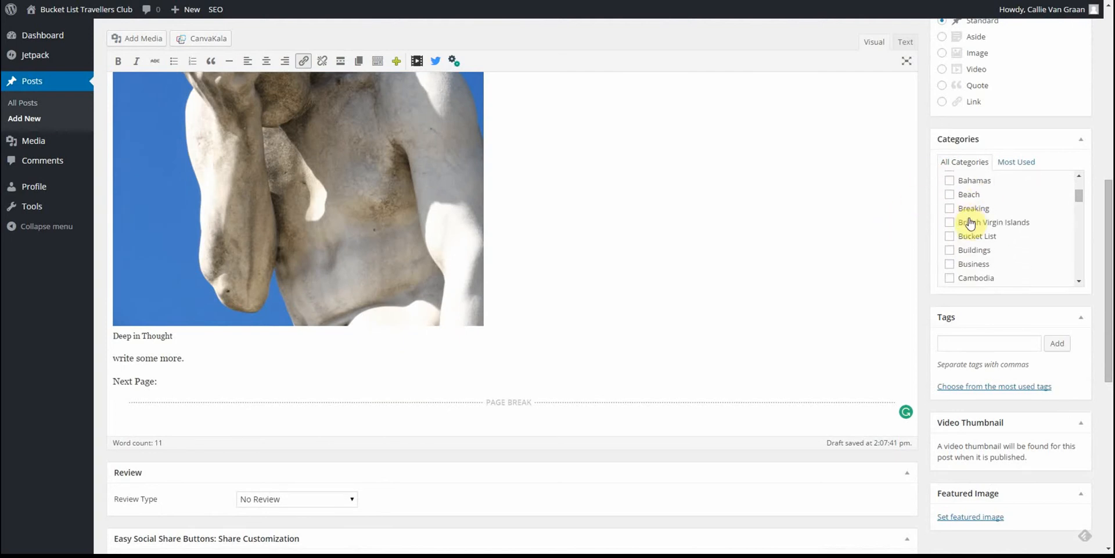
pyautogui.scroll(1, 971, 223)
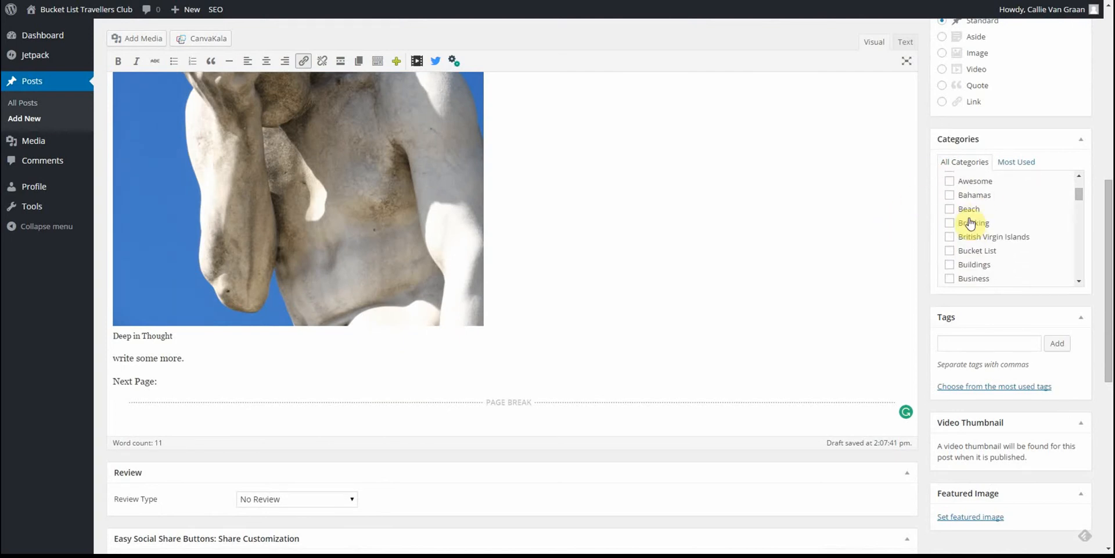
pyautogui.scroll(2, 971, 246)
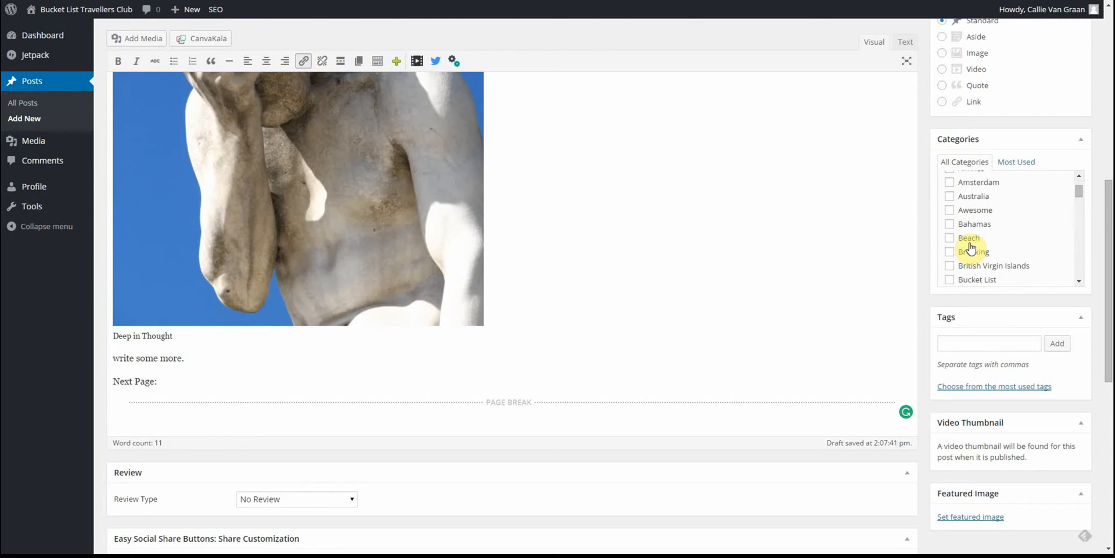
pyautogui.scroll(3, 971, 247)
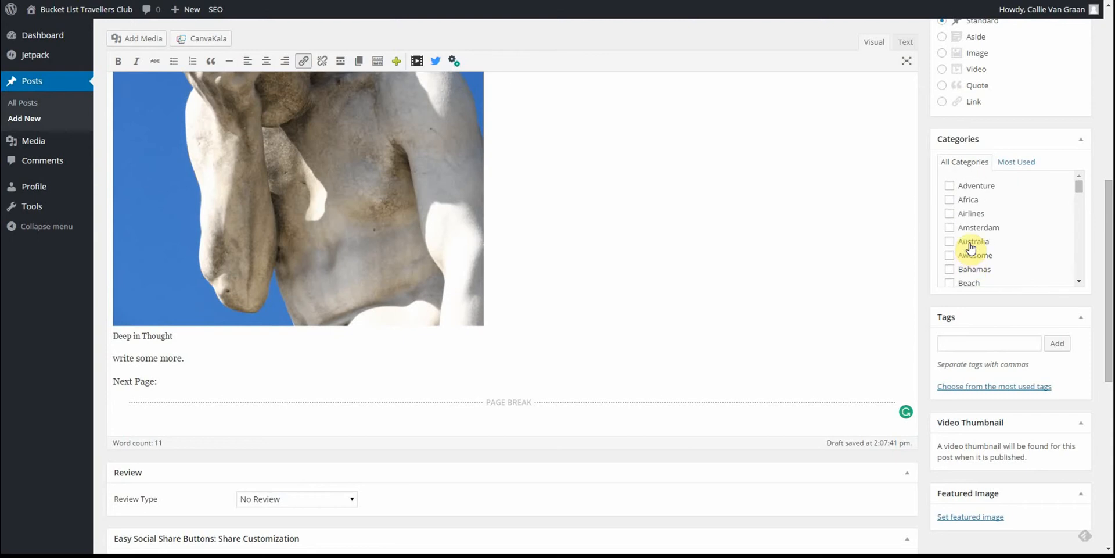
pyautogui.scroll(-4, 977, 247)
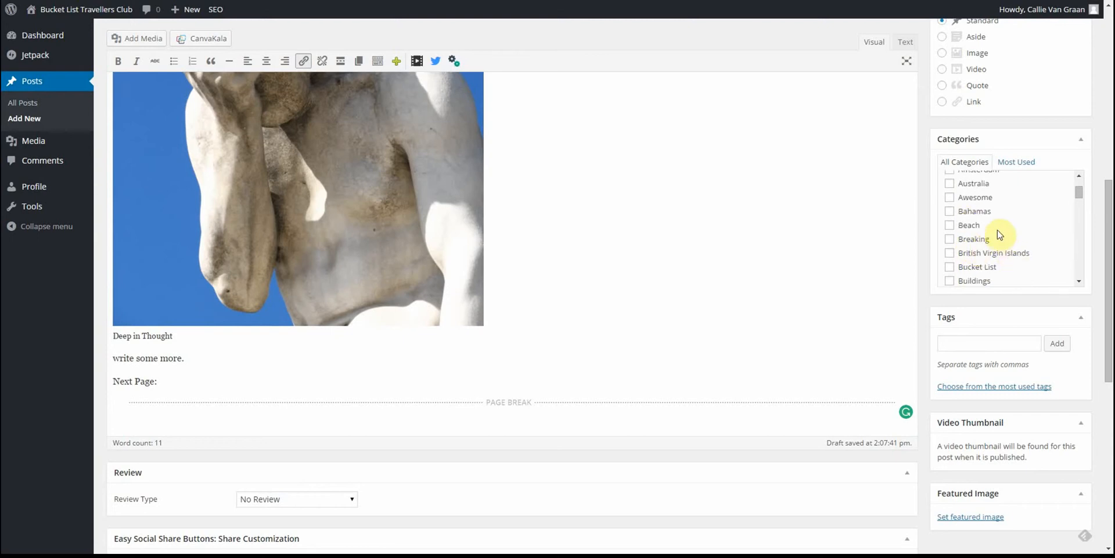
pyautogui.scroll(-3, 997, 233)
pyautogui.scroll(-1, 999, 234)
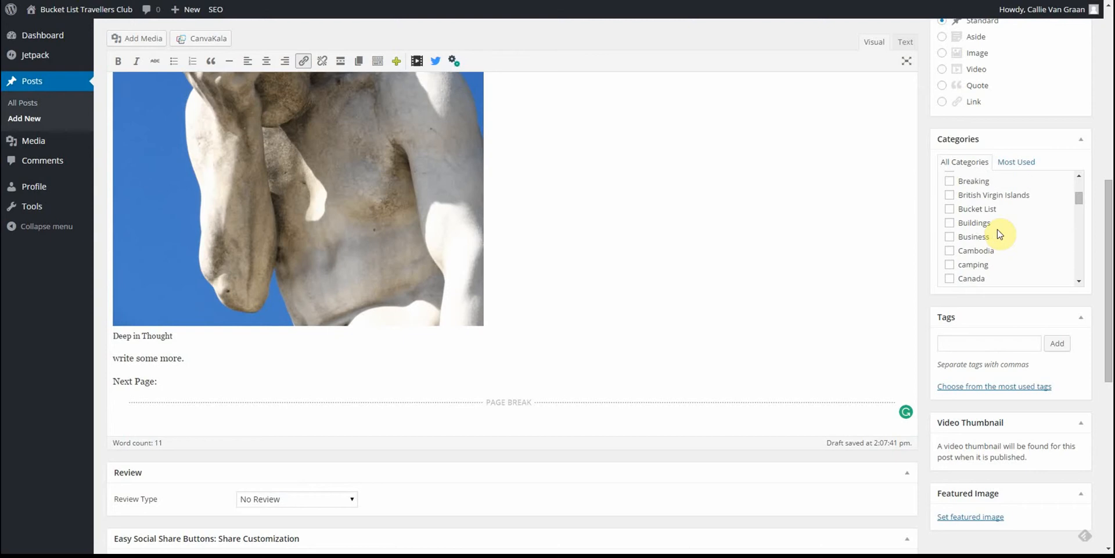
pyautogui.scroll(1, 1000, 233)
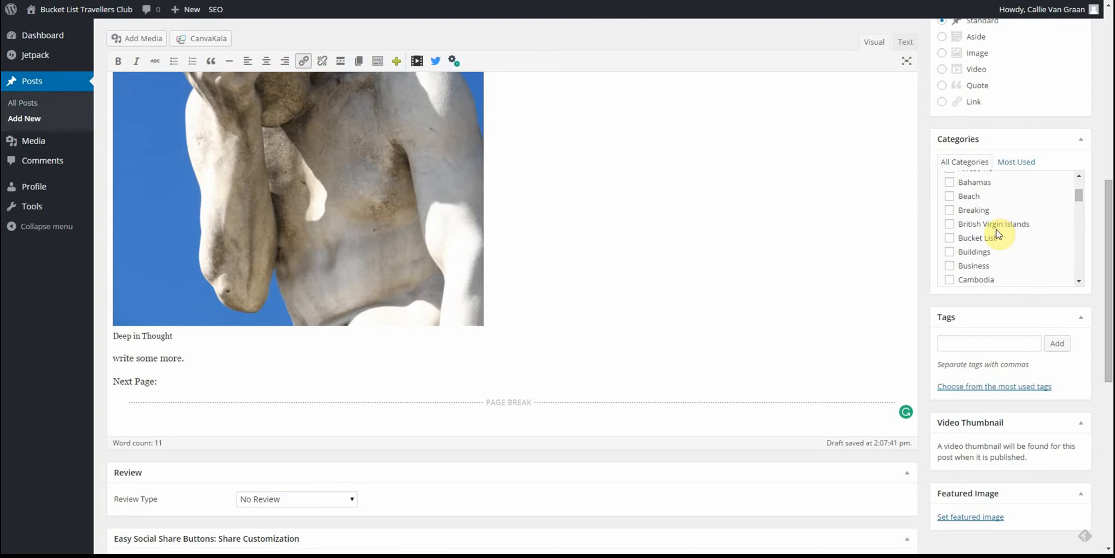
pyautogui.scroll(1, 997, 232)
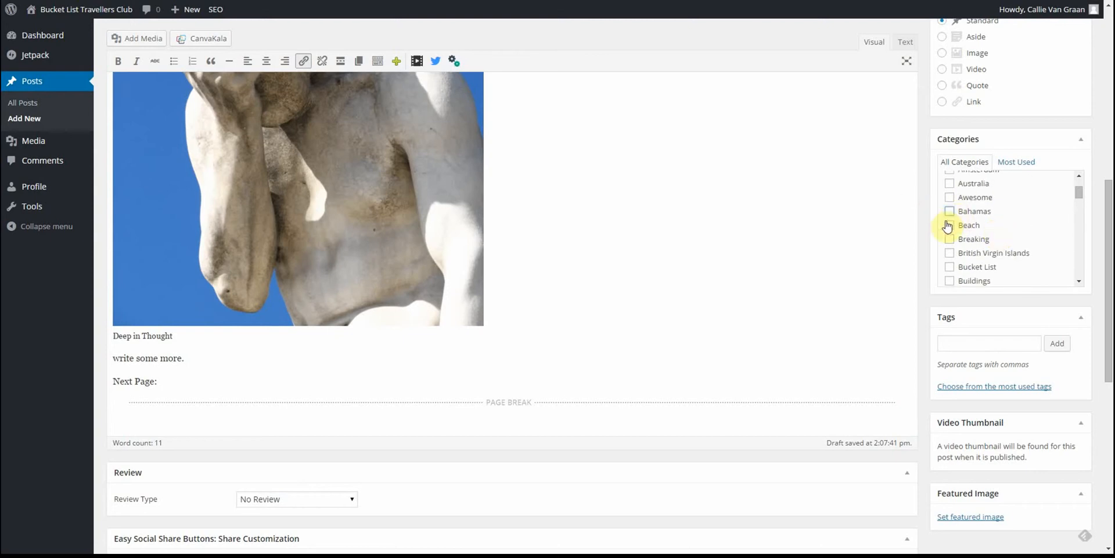
pyautogui.scroll(-1, 839, 211)
pyautogui.scroll(-1, 1005, 234)
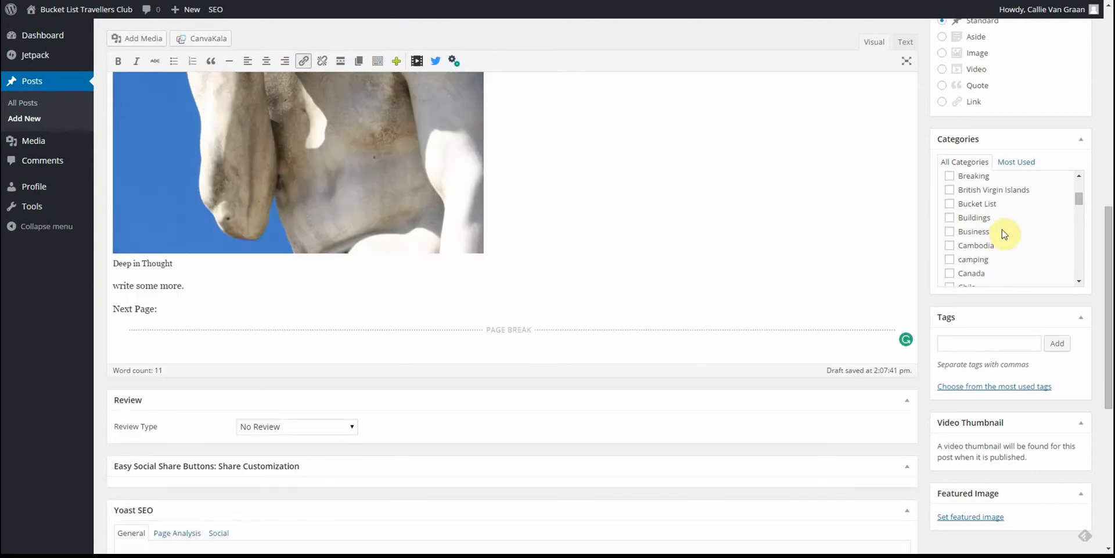
pyautogui.scroll(-1, 999, 244)
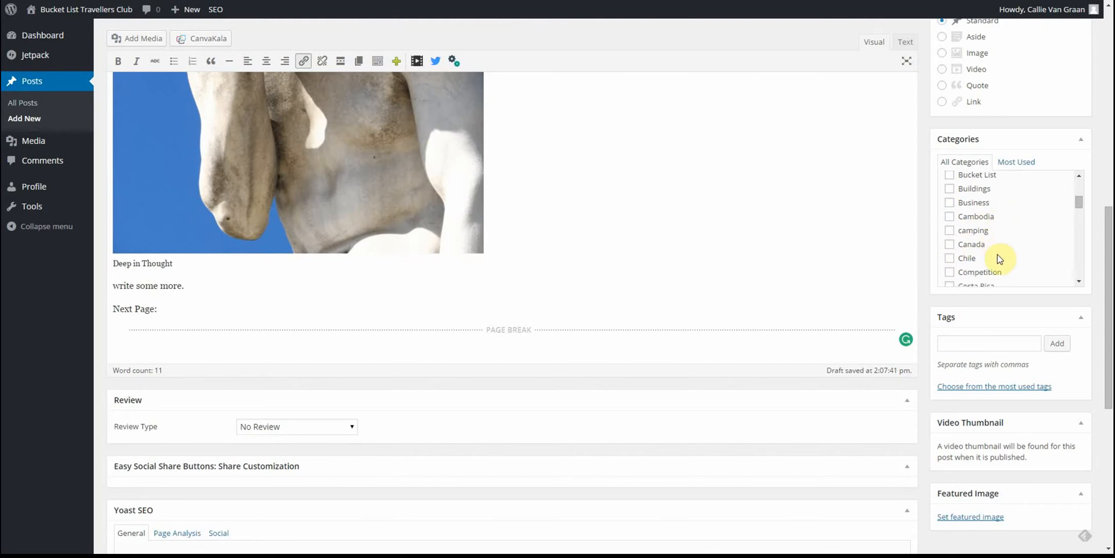
pyautogui.scroll(3, 998, 257)
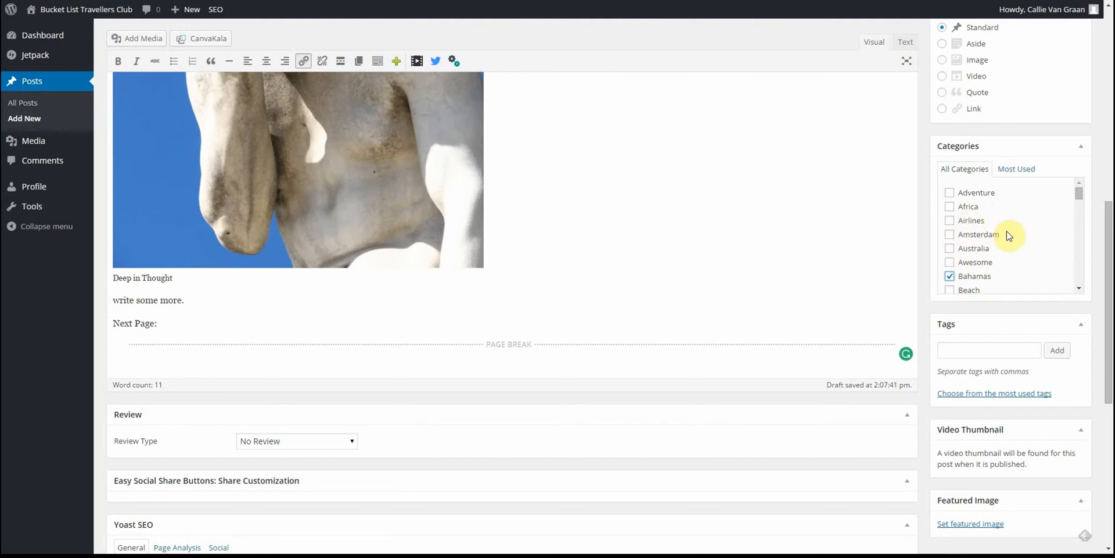
pyautogui.scroll(-1, 1013, 226)
pyautogui.scroll(2, 1009, 235)
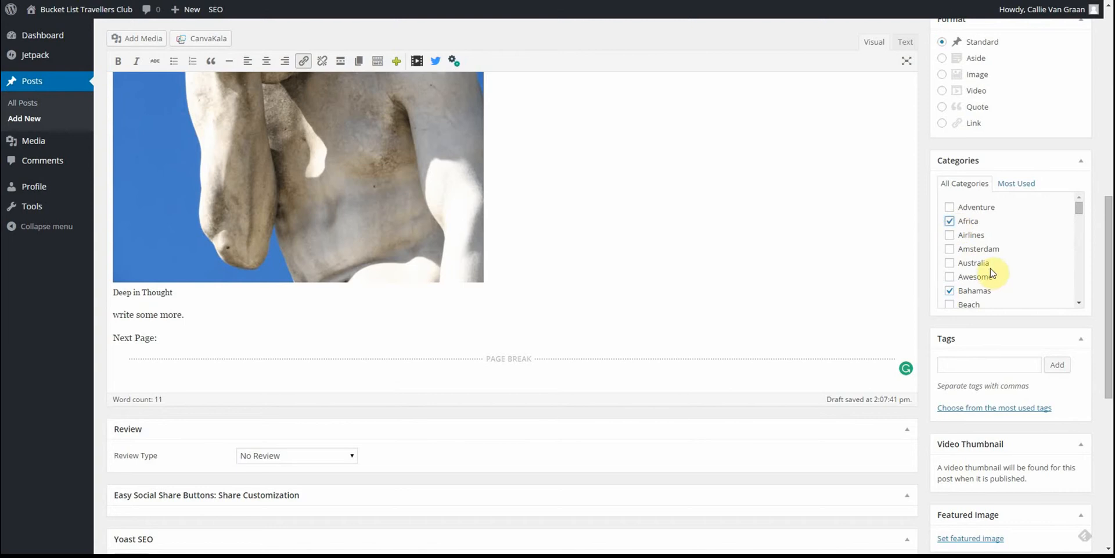
# Look through the remaining categories to the end of the list, including the blogging subcategories, and go to the tag entry.
pyautogui.scroll(-5, 983, 273)
pyautogui.scroll(-3, 965, 284)
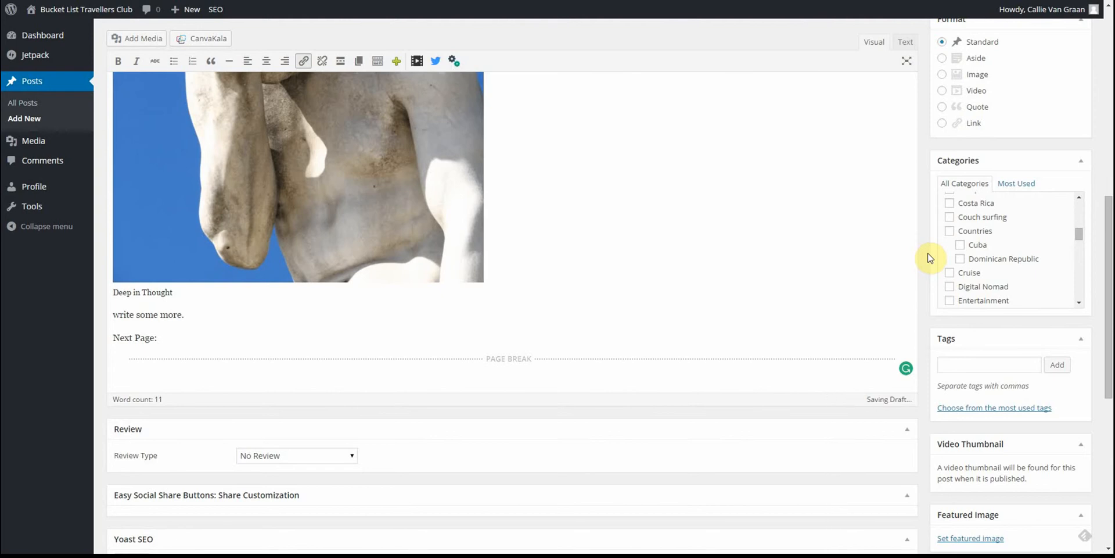
pyautogui.scroll(-3, 977, 253)
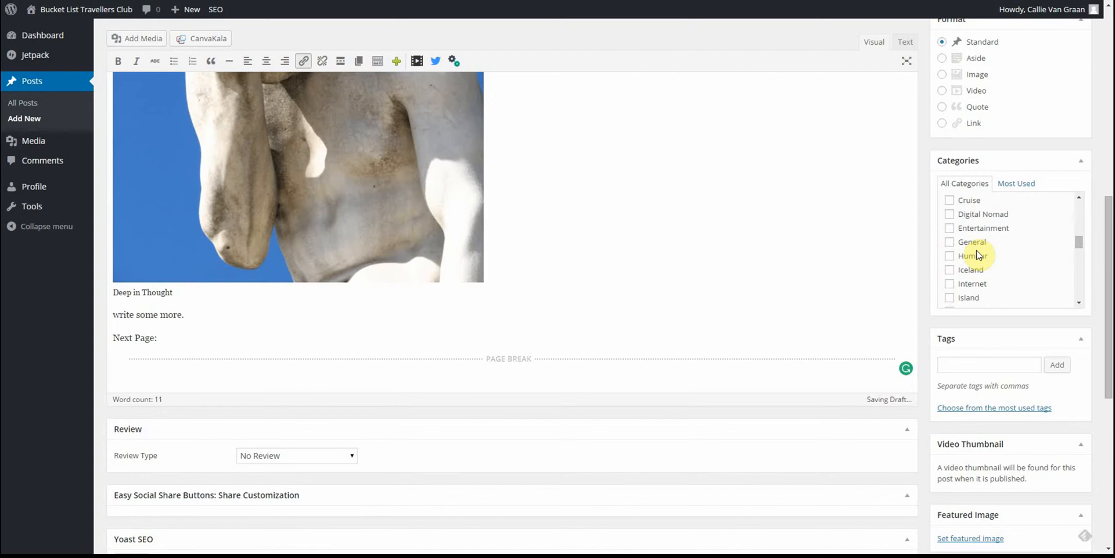
pyautogui.scroll(-8, 977, 254)
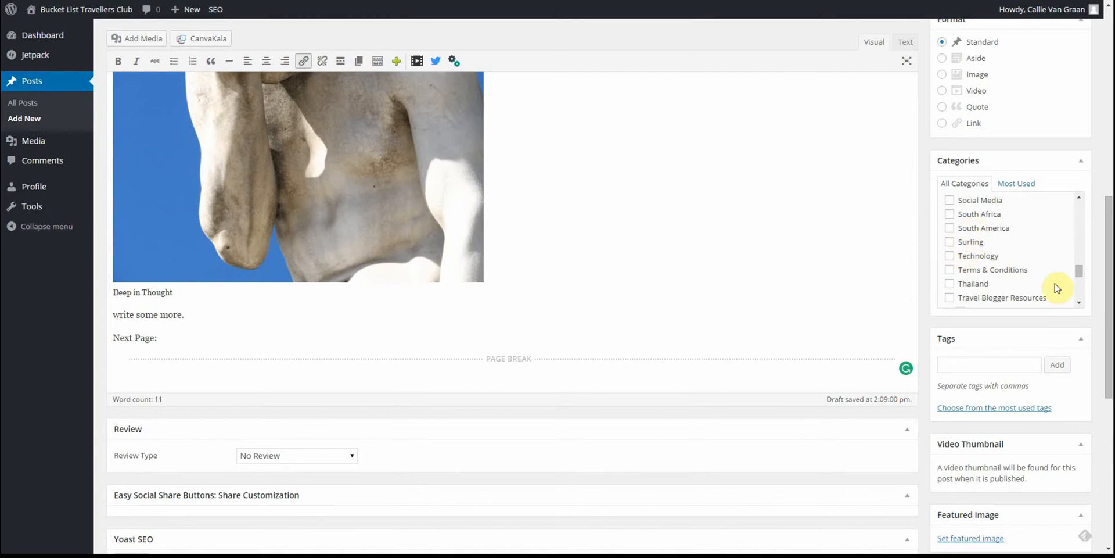
pyautogui.scroll(-6, 982, 251)
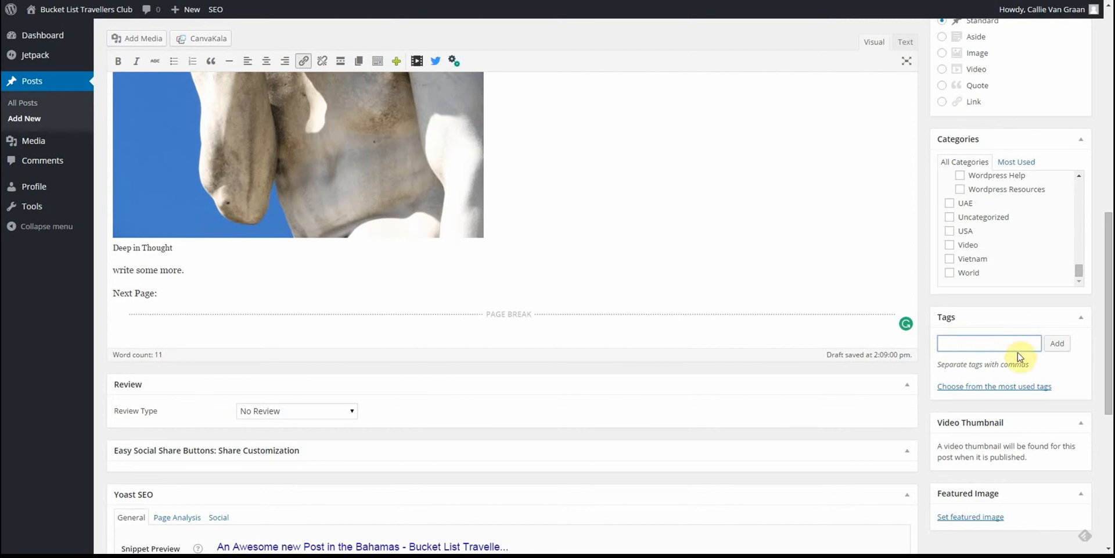
pyautogui.scroll(2, 999, 309)
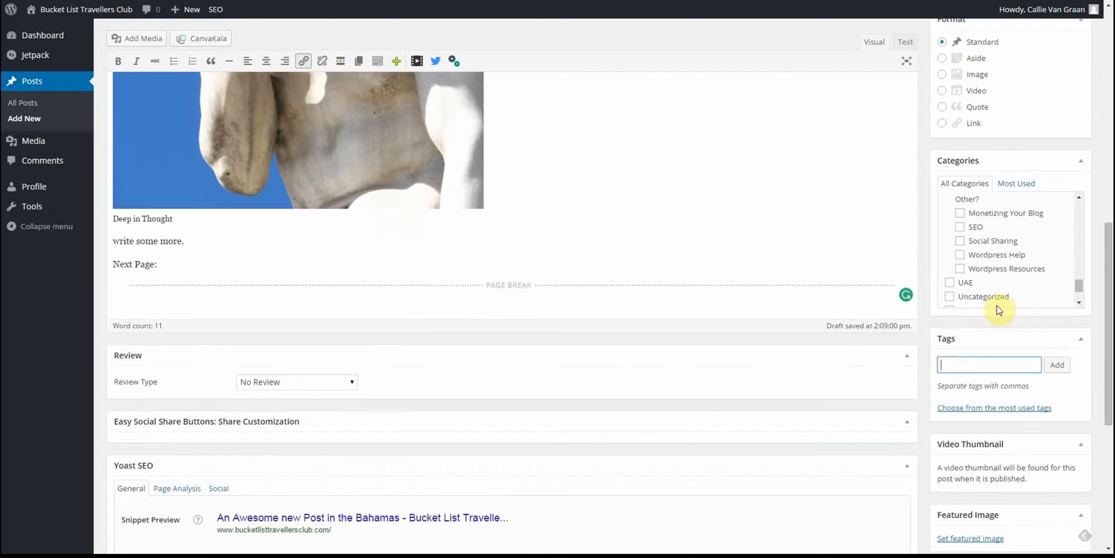
# Set the brain picture Brain-image.jpg from the media library as the post's featured image.
pyautogui.scroll(-3, 1088, 341)
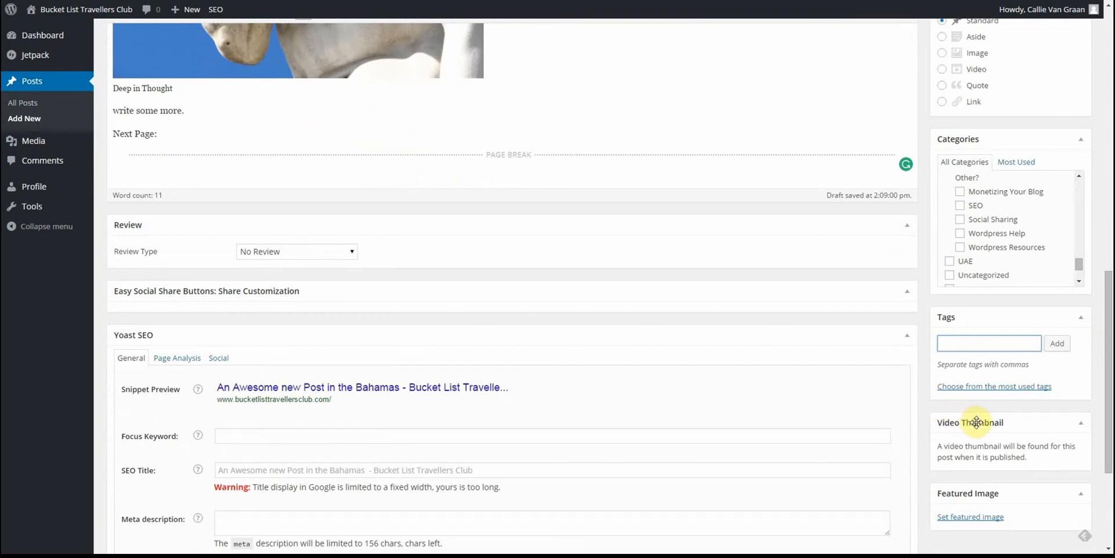
pyautogui.click(970, 522)
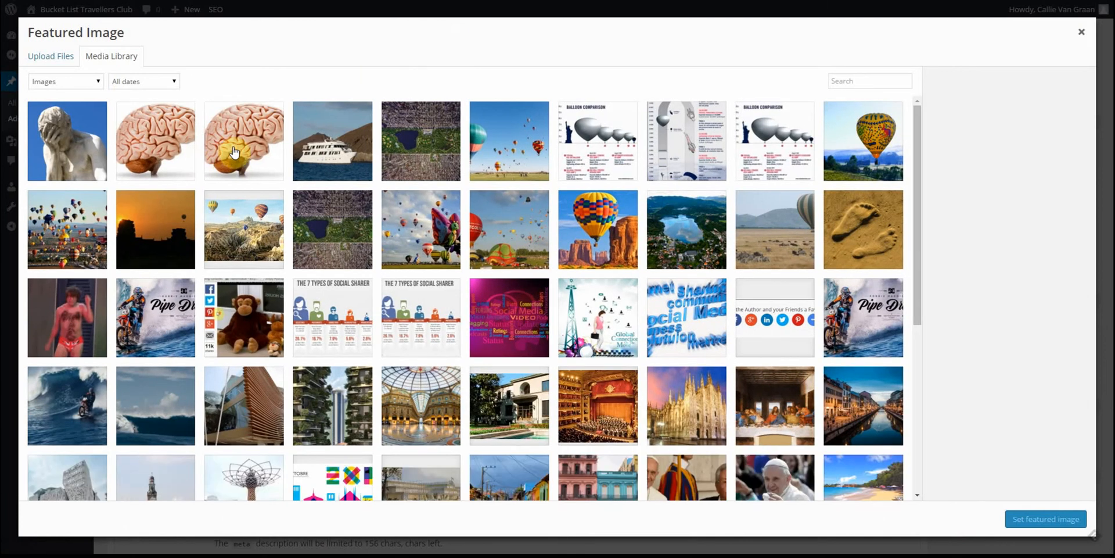
pyautogui.click(235, 153)
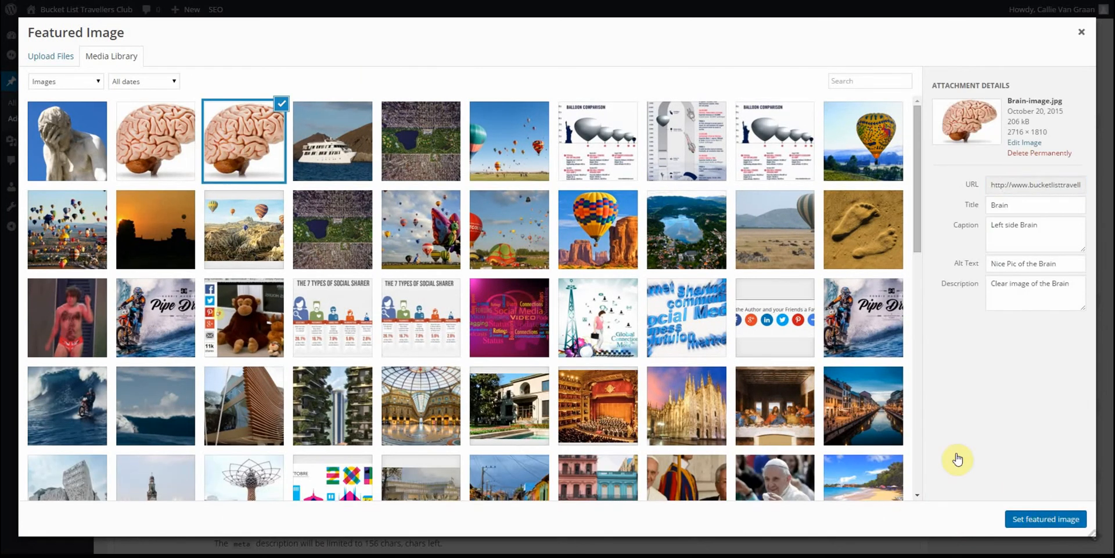
pyautogui.click(1046, 519)
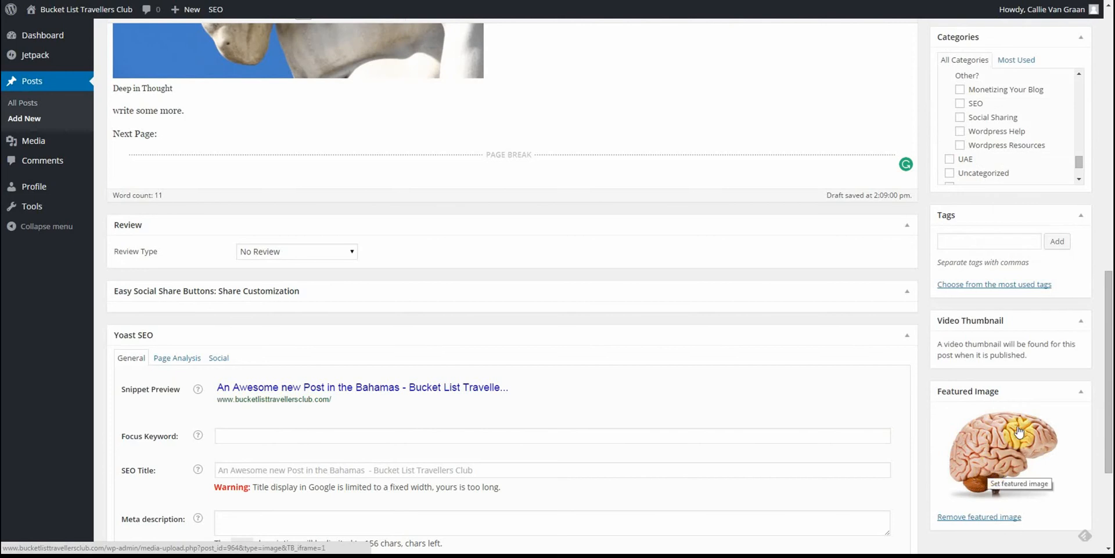
# Examine the Yoast SEO social sharing settings, highlighting the recommended Facebook image size.
pyautogui.scroll(-3, 1017, 431)
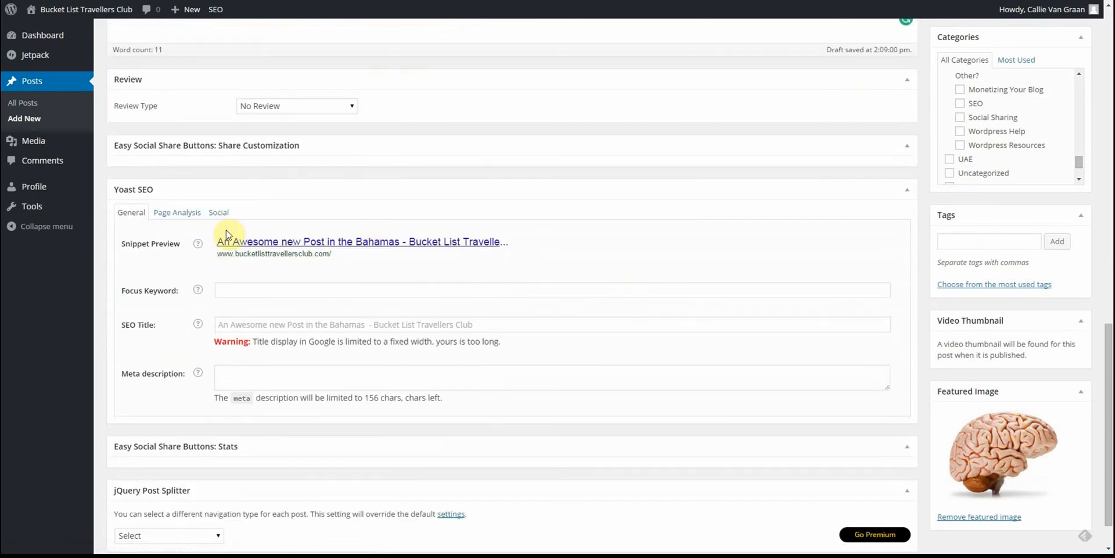
pyautogui.click(219, 212)
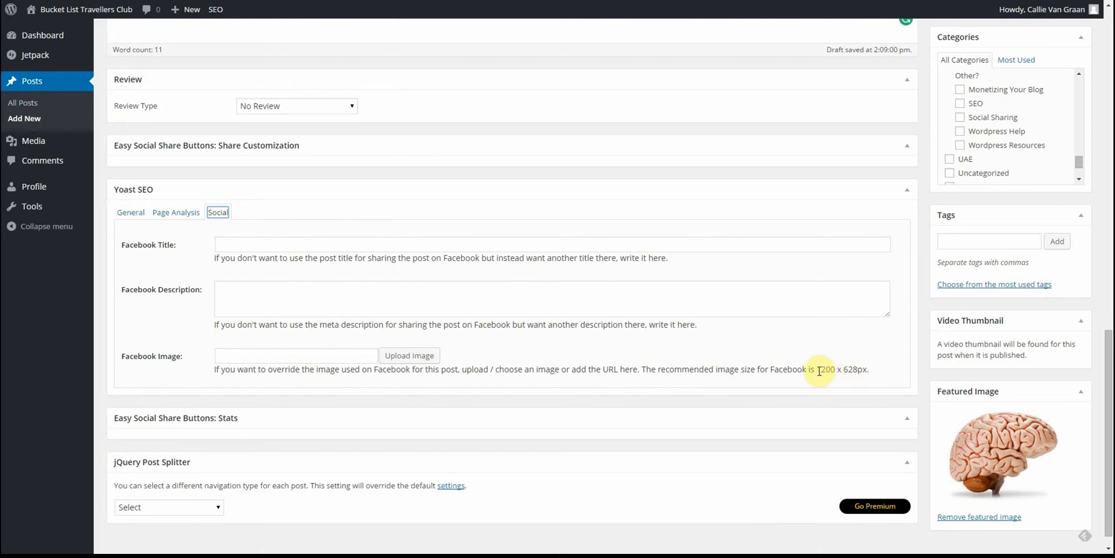
pyautogui.moveTo(817, 370); pyautogui.dragTo(859, 371)
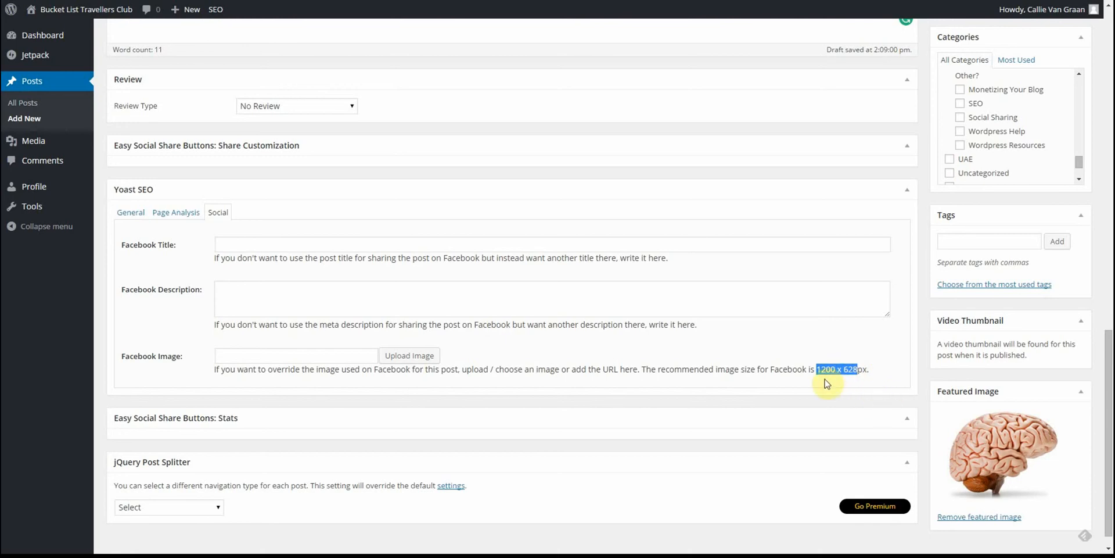
pyautogui.moveTo(818, 369); pyautogui.dragTo(855, 369)
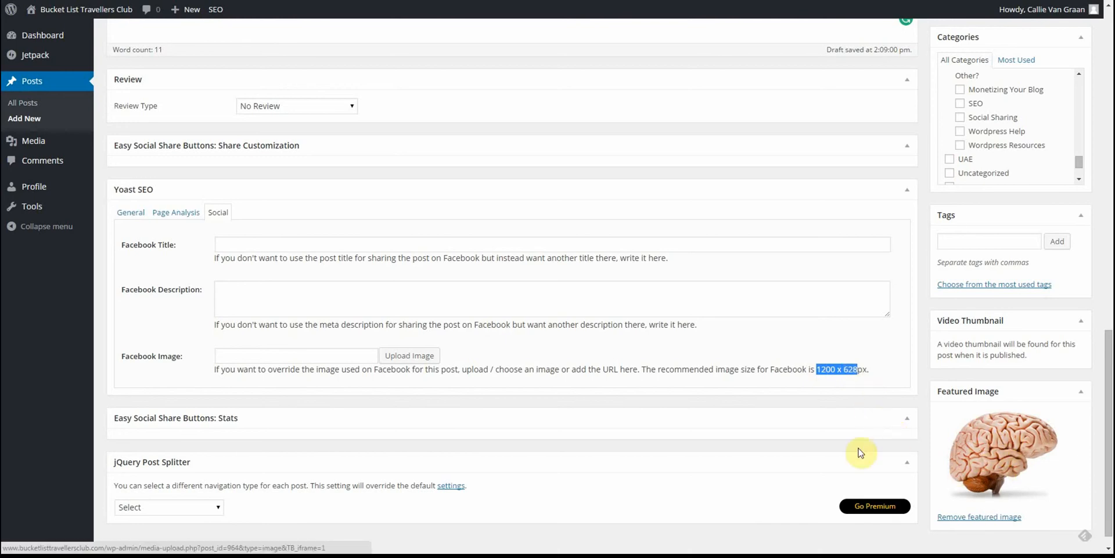
# Look over the post content from the linked text "I love it" down to the Yoast SEO section.
pyautogui.scroll(7, 813, 441)
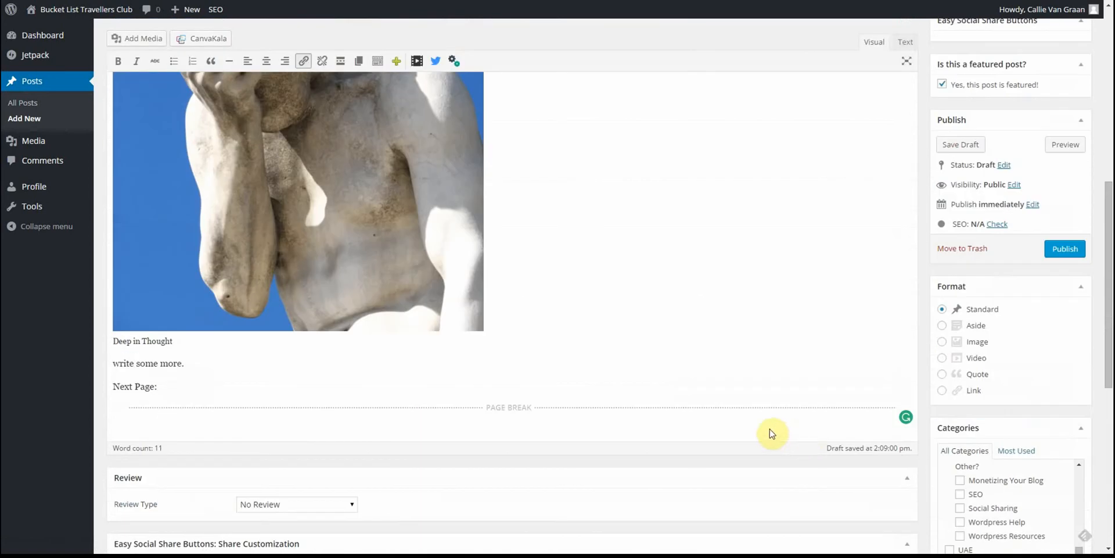
pyautogui.scroll(5, 761, 429)
pyautogui.click(128, 280)
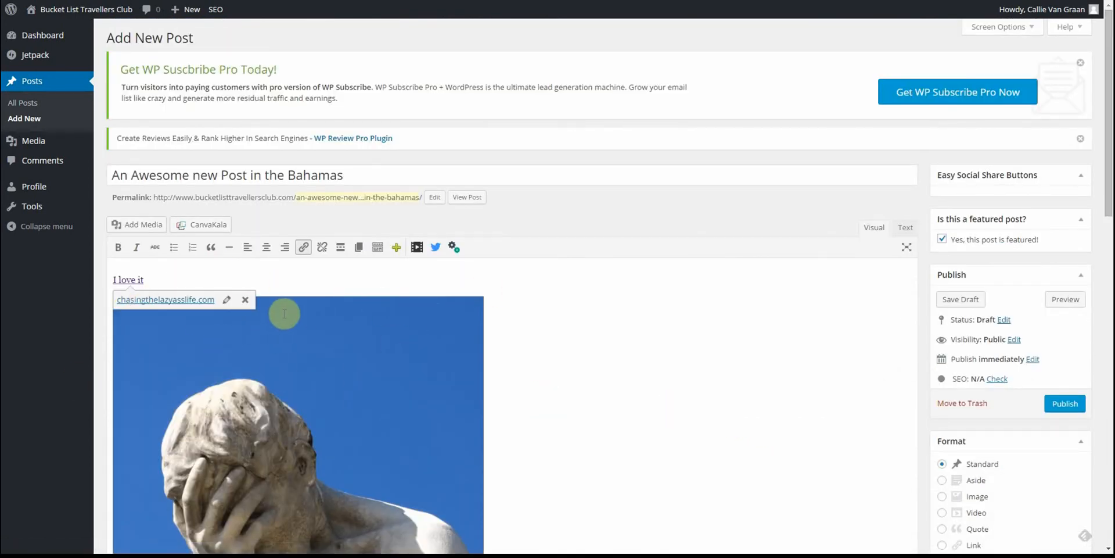
pyautogui.scroll(-6, 285, 314)
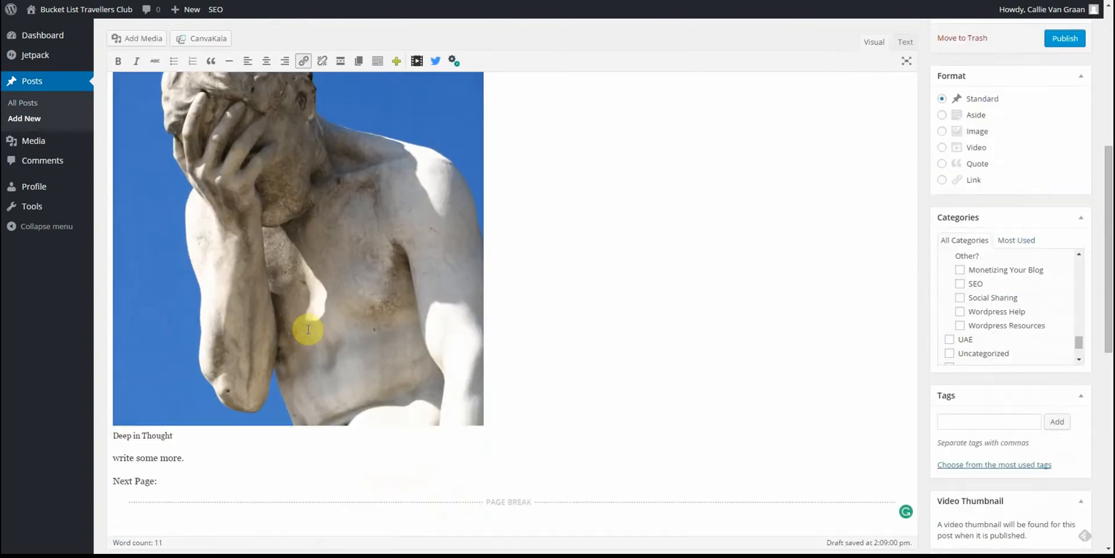
pyautogui.scroll(-3, 308, 329)
pyautogui.scroll(-1, 310, 333)
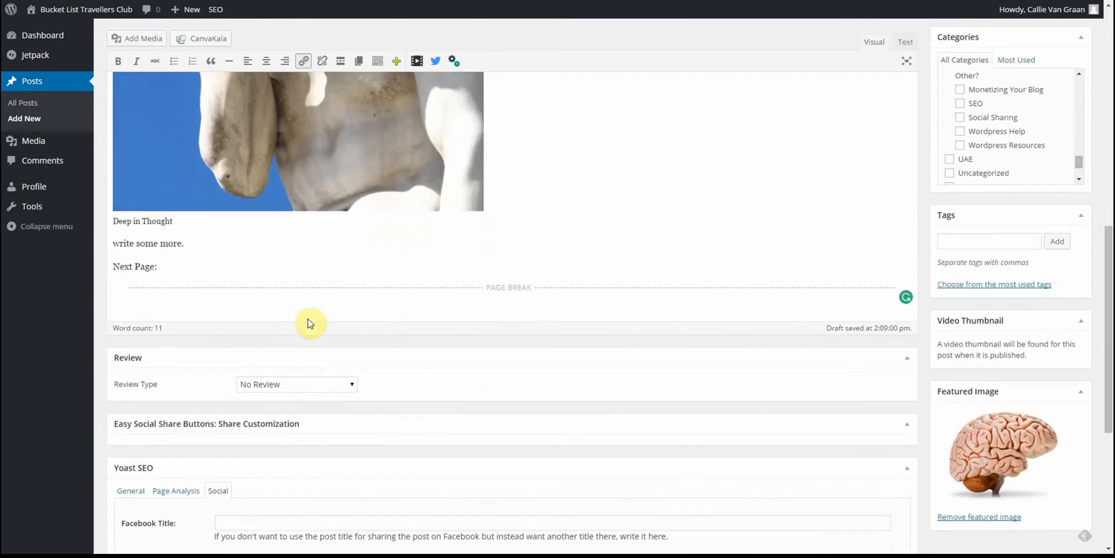
pyautogui.scroll(-3, 309, 322)
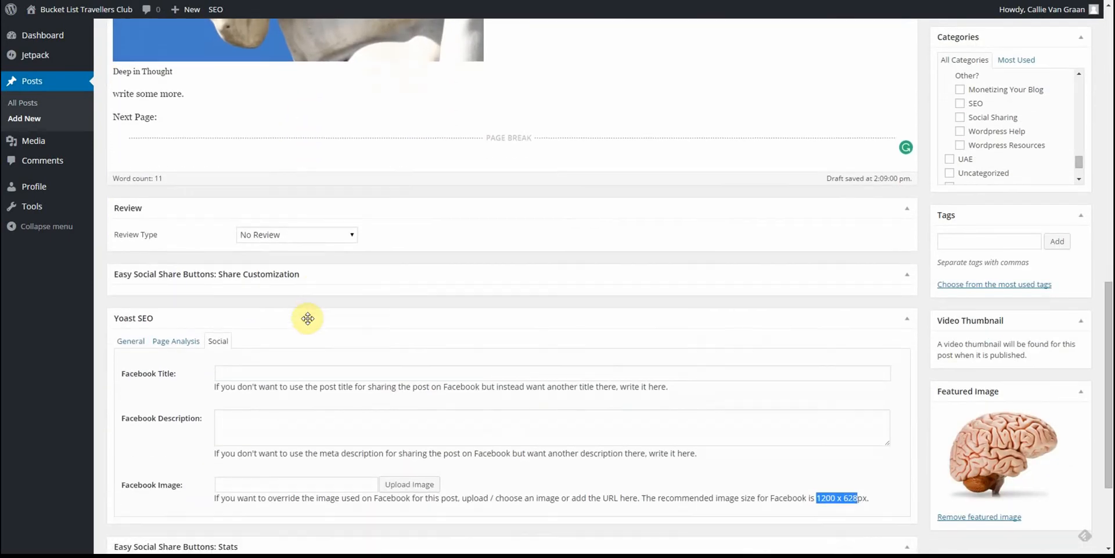
pyautogui.scroll(-1, 308, 319)
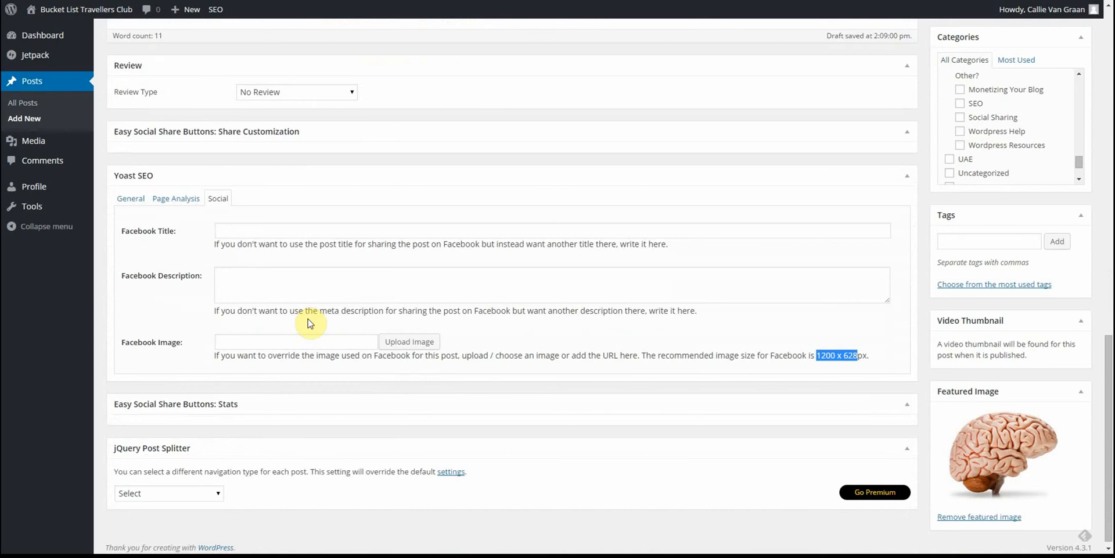
# Set the Yoast SEO focus keyword to "bahamas" and save the post as a draft.
pyautogui.click(129, 198)
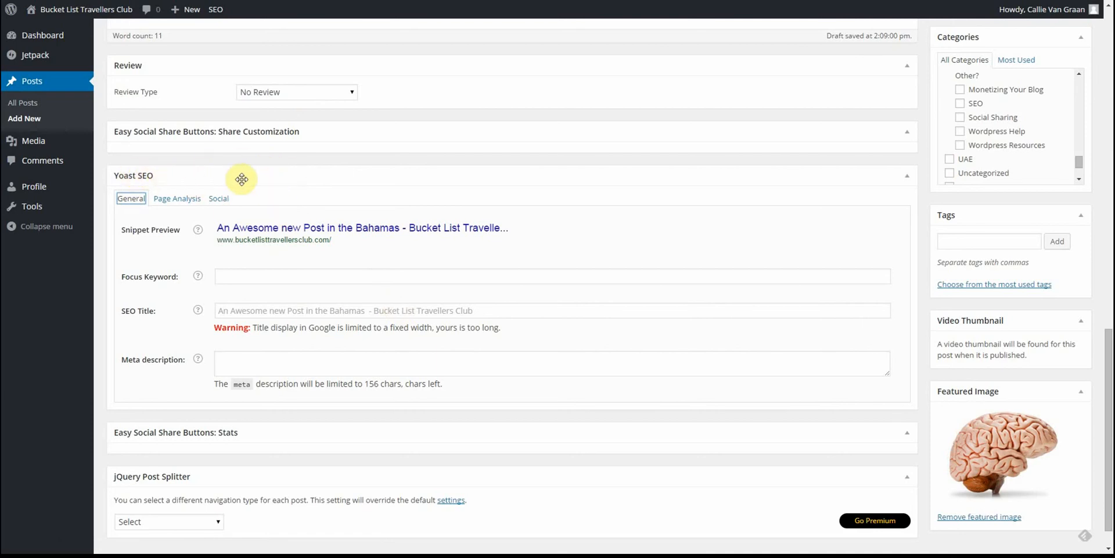
pyautogui.click(223, 277)
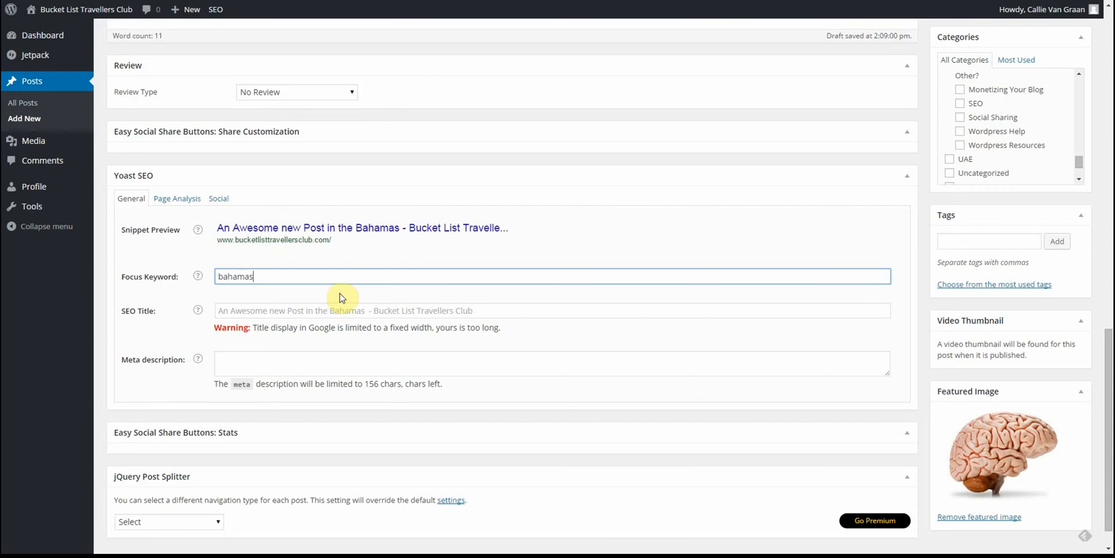
pyautogui.click(334, 311)
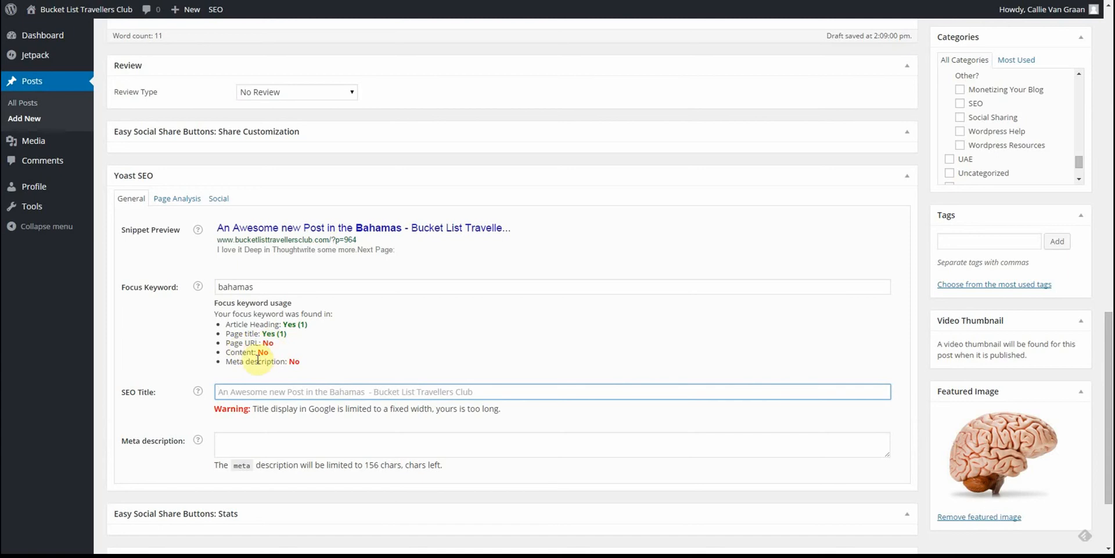
pyautogui.scroll(15, 324, 316)
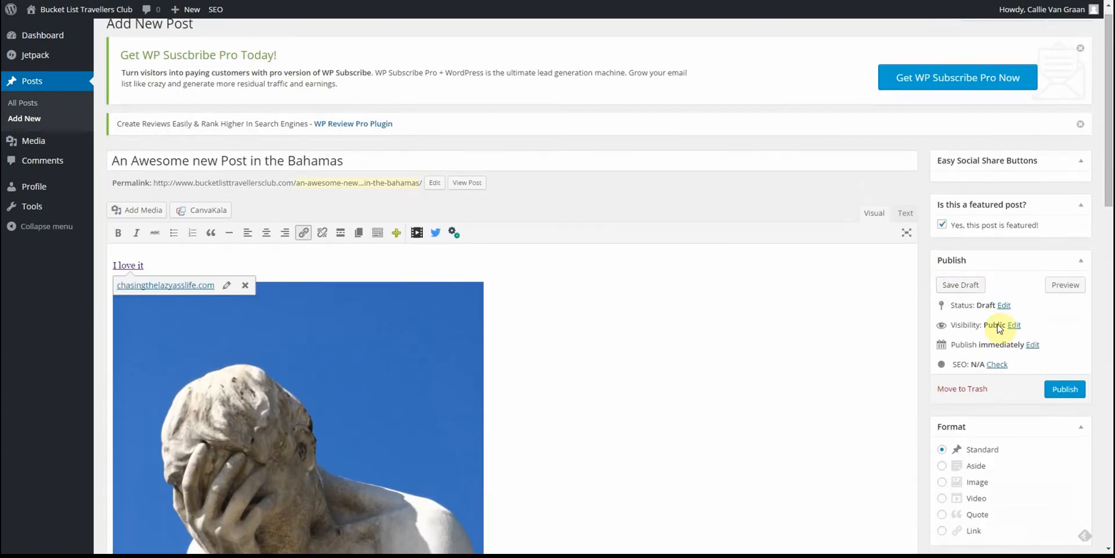
pyautogui.click(960, 285)
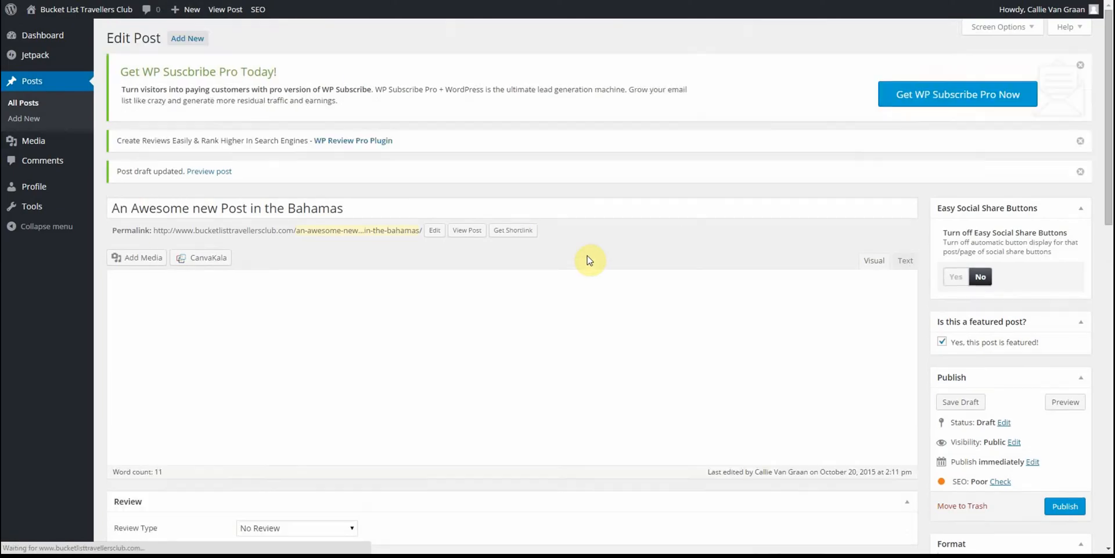
# Check the saved draft's SEO score and examine the list of findings in the Yoast page analysis.
pyautogui.scroll(-5, 590, 260)
pyautogui.scroll(-2, 941, 180)
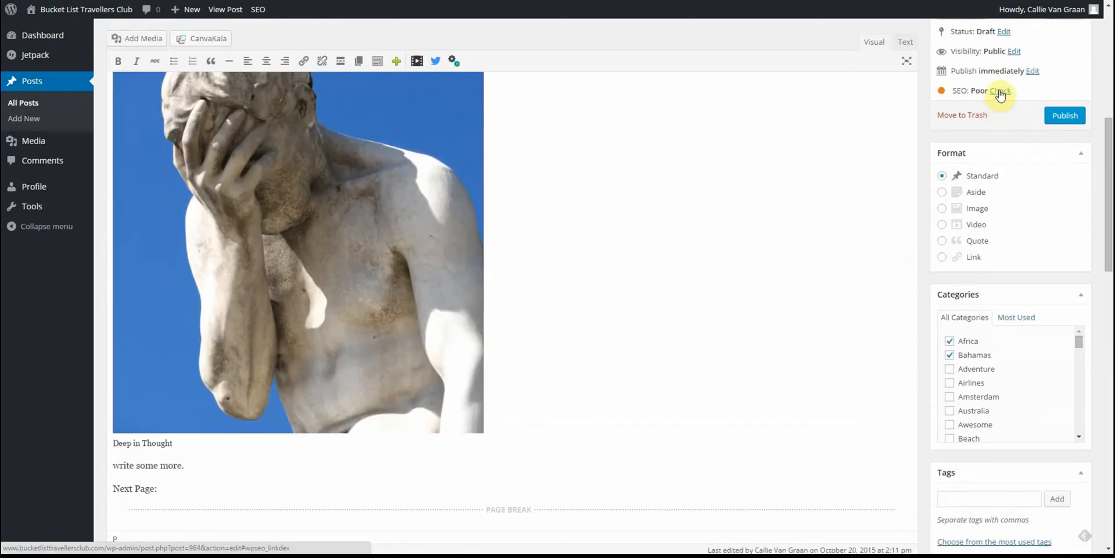
pyautogui.click(1000, 92)
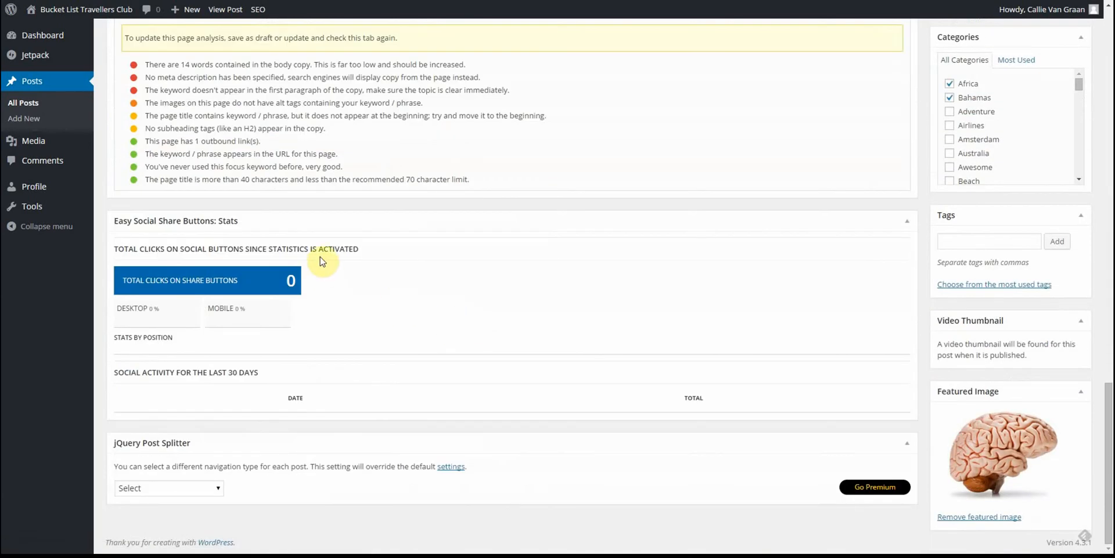
pyautogui.scroll(2, 322, 256)
pyautogui.scroll(1, 322, 256)
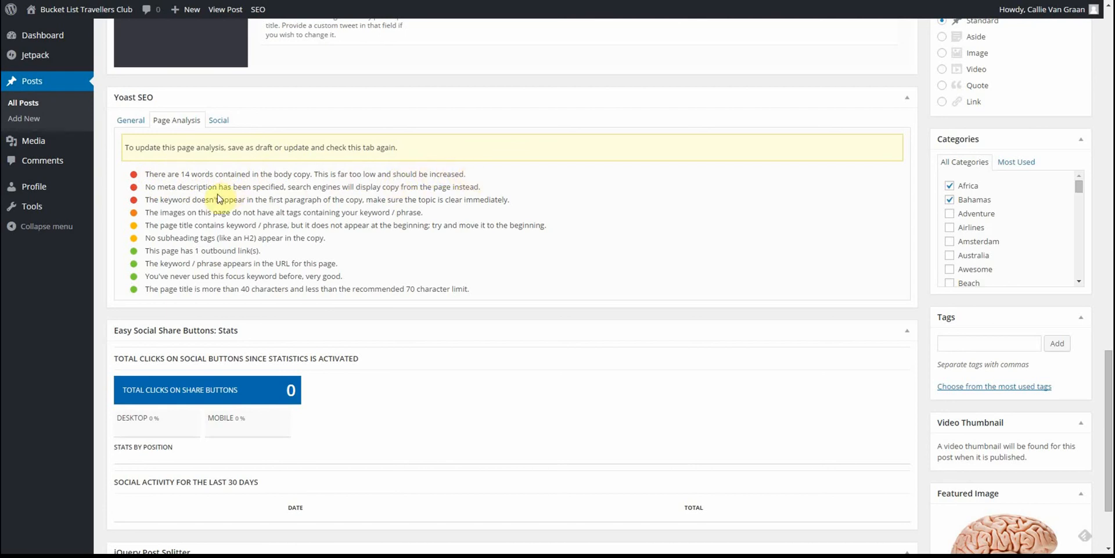
# Review the focus keyword usage and the meta description field in the general SEO settings, and return to the page analysis.
pyautogui.click(131, 119)
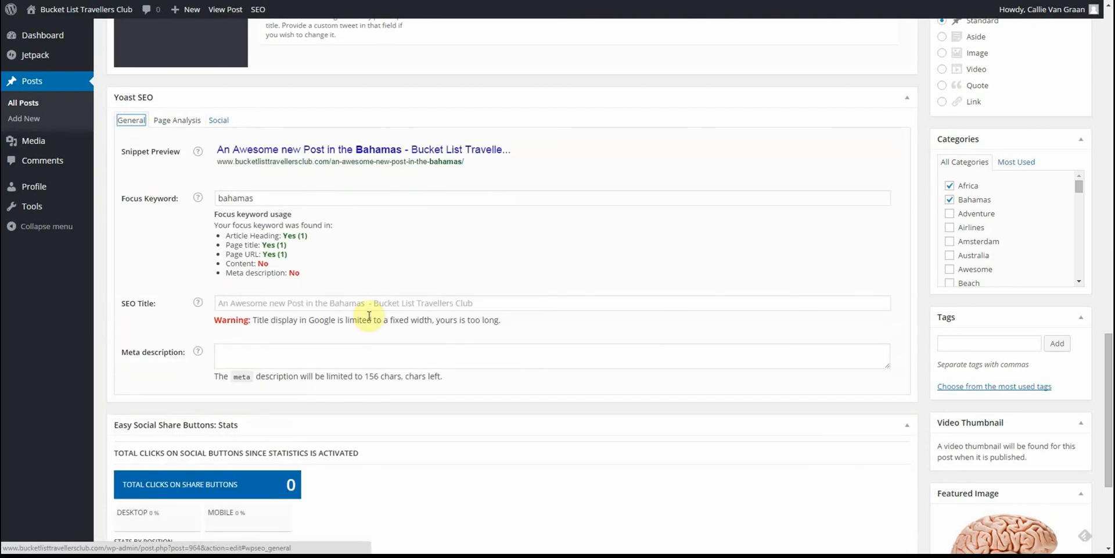
pyautogui.click(228, 350)
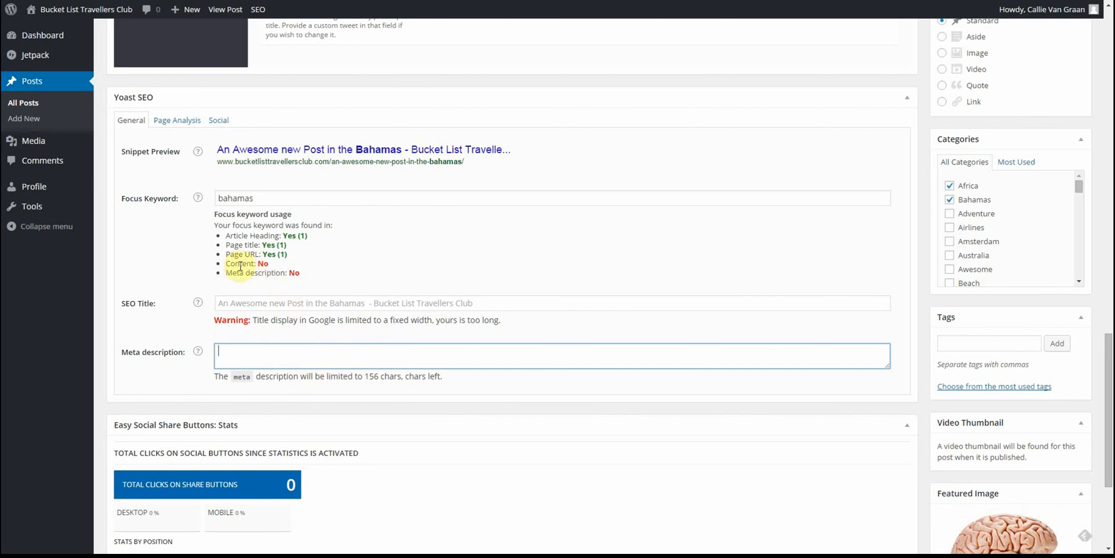
pyautogui.scroll(3, 249, 266)
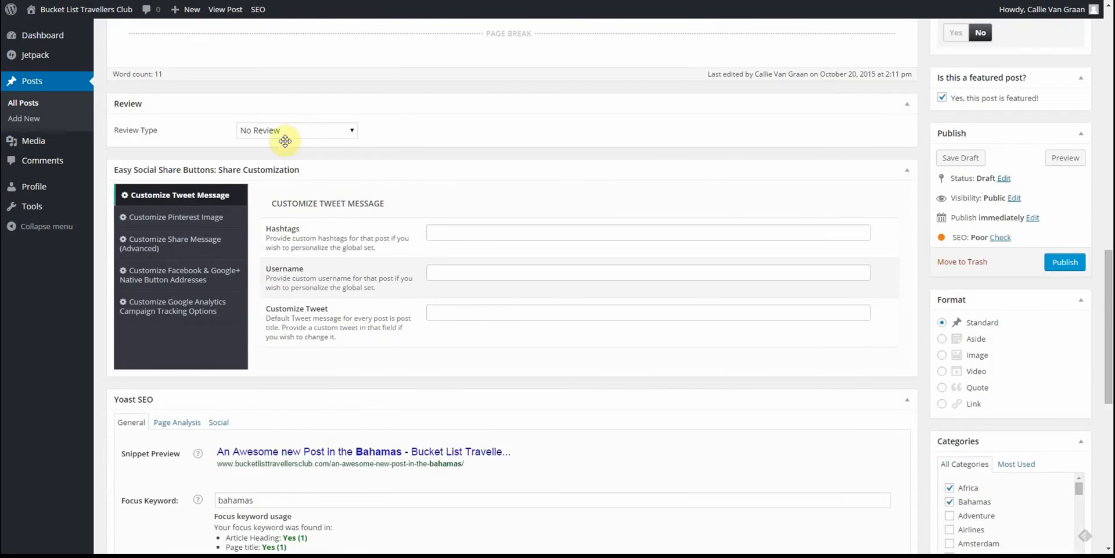
pyautogui.scroll(-1, 312, 239)
pyautogui.click(176, 237)
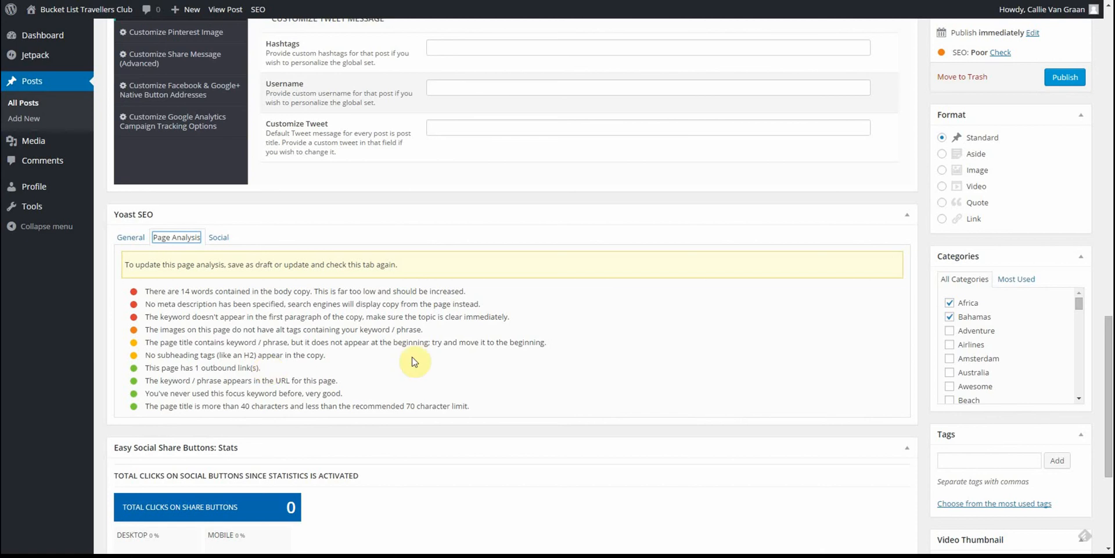
# Look over the whole draft, including its content, publish settings, share customization, SEO analysis and social statistics.
pyautogui.scroll(-2, 389, 340)
pyautogui.scroll(7, 386, 332)
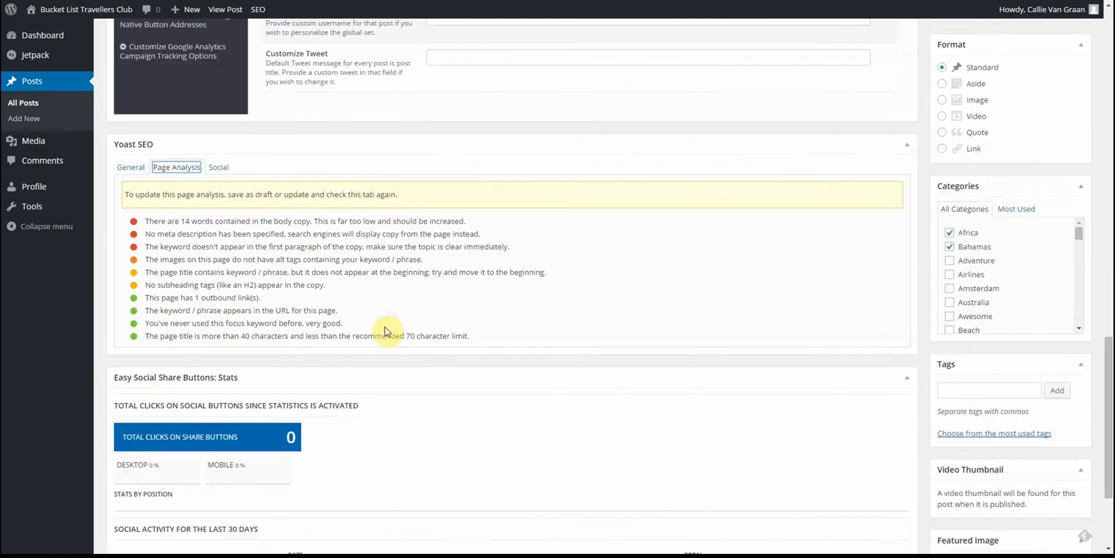
pyautogui.scroll(3, 487, 407)
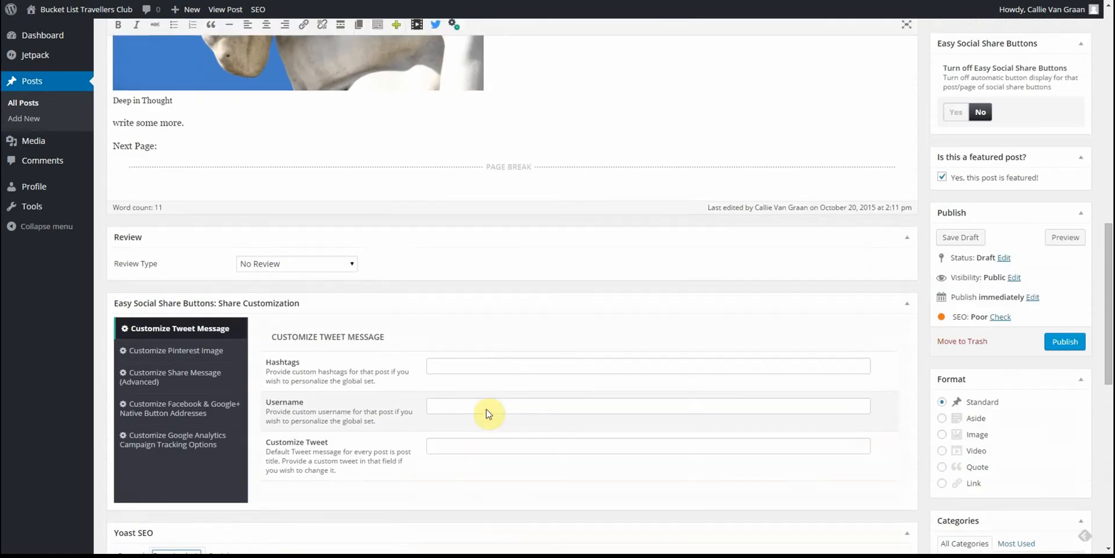
pyautogui.scroll(5, 525, 408)
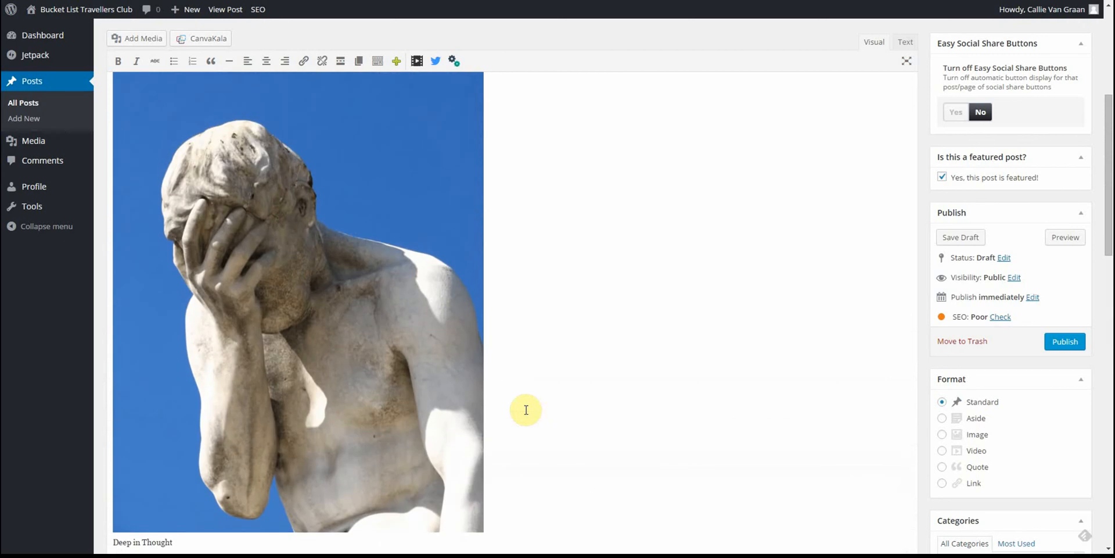
pyautogui.scroll(3, 634, 421)
pyautogui.scroll(1, 635, 423)
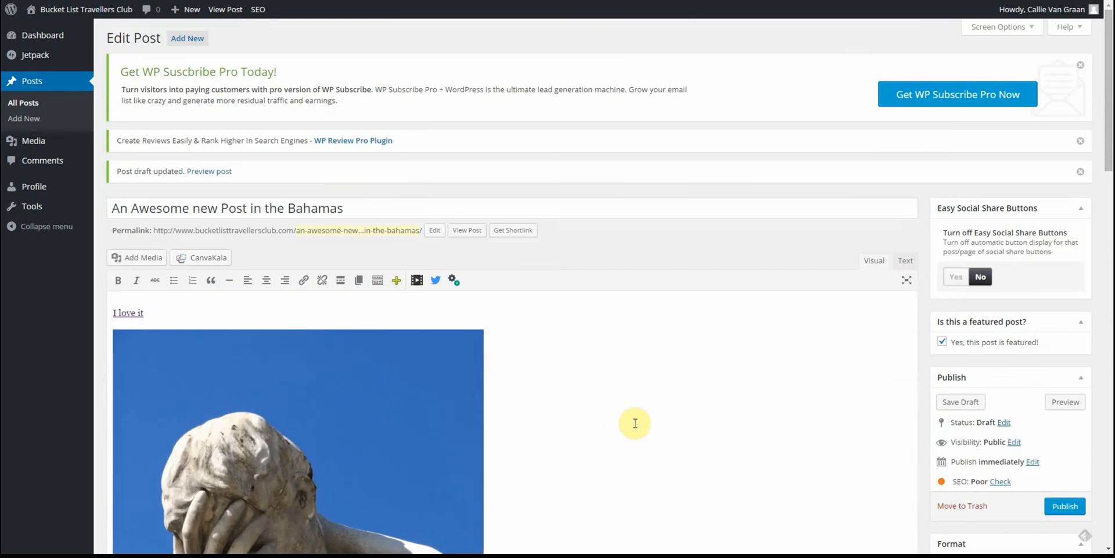
pyautogui.scroll(-3, 634, 423)
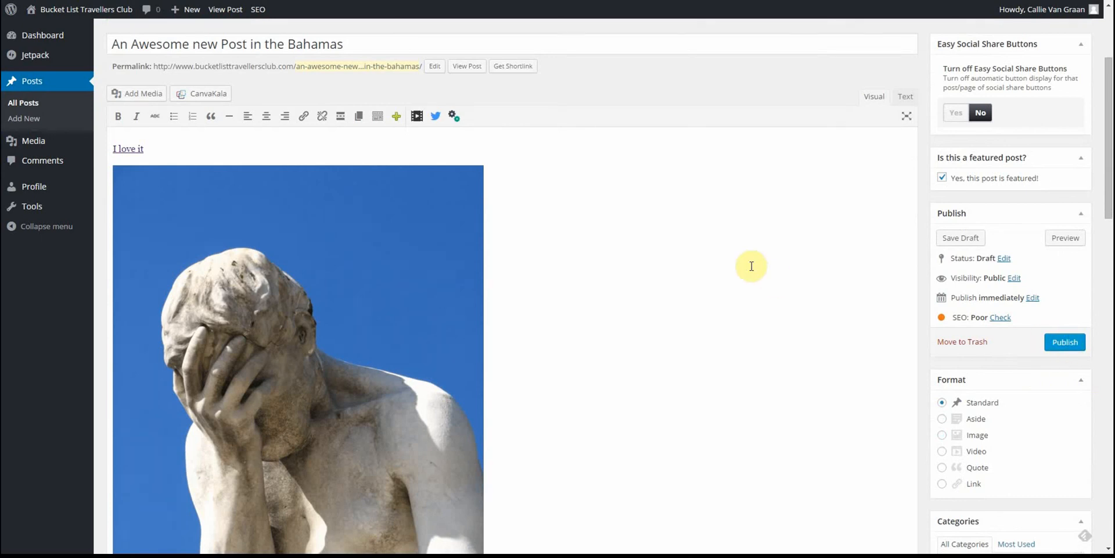
pyautogui.scroll(-7, 749, 265)
pyautogui.scroll(-10, 751, 266)
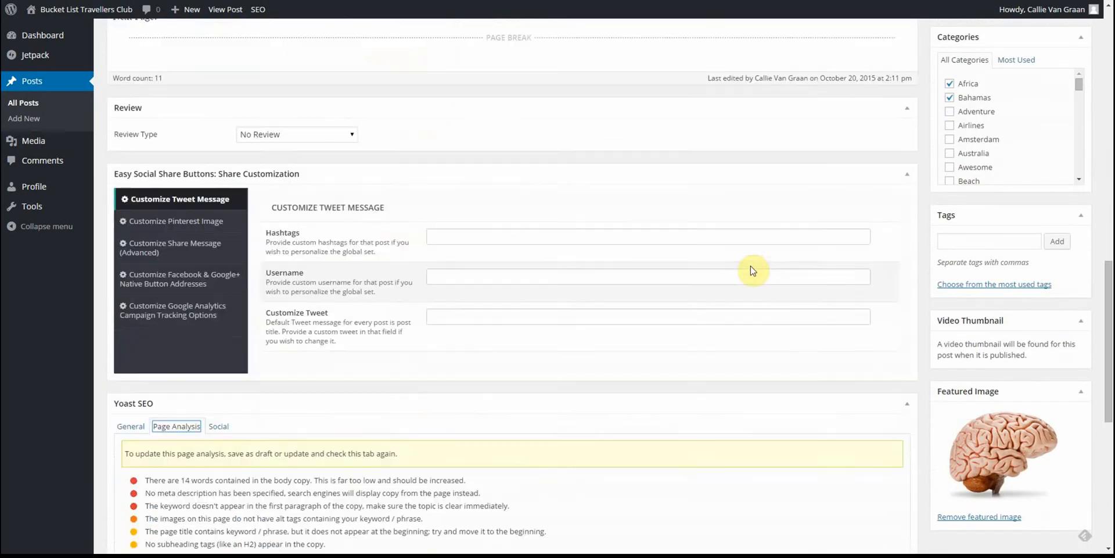
pyautogui.scroll(-3, 753, 270)
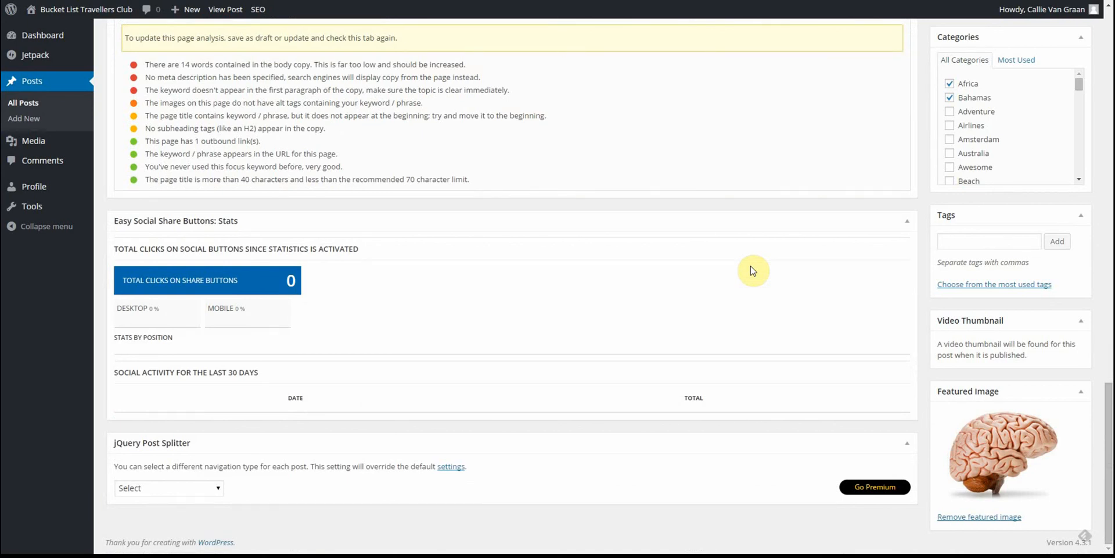
pyautogui.scroll(8, 752, 270)
pyautogui.scroll(3, 752, 267)
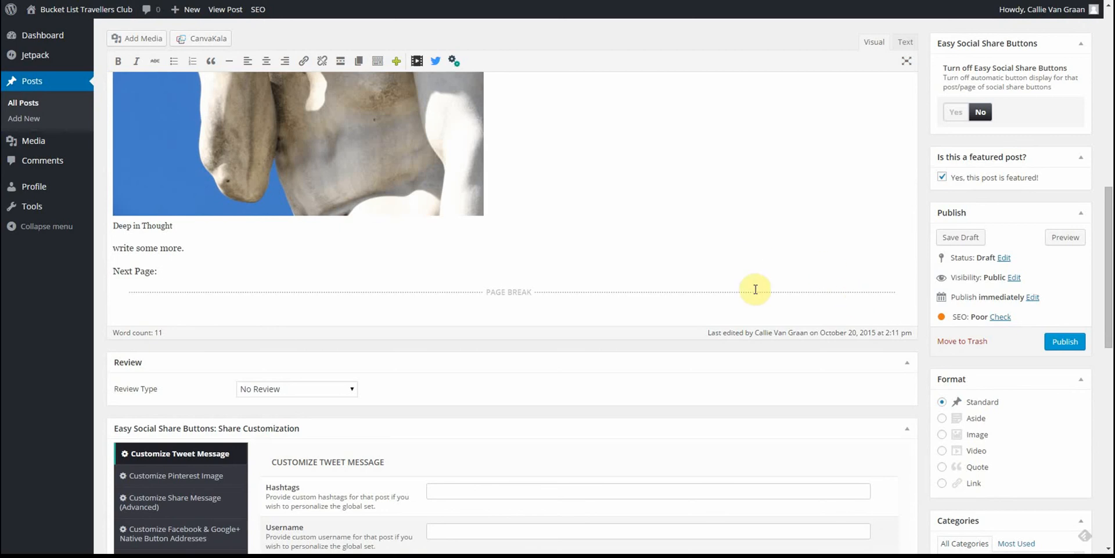
pyautogui.scroll(5, 748, 287)
pyautogui.scroll(5, 743, 284)
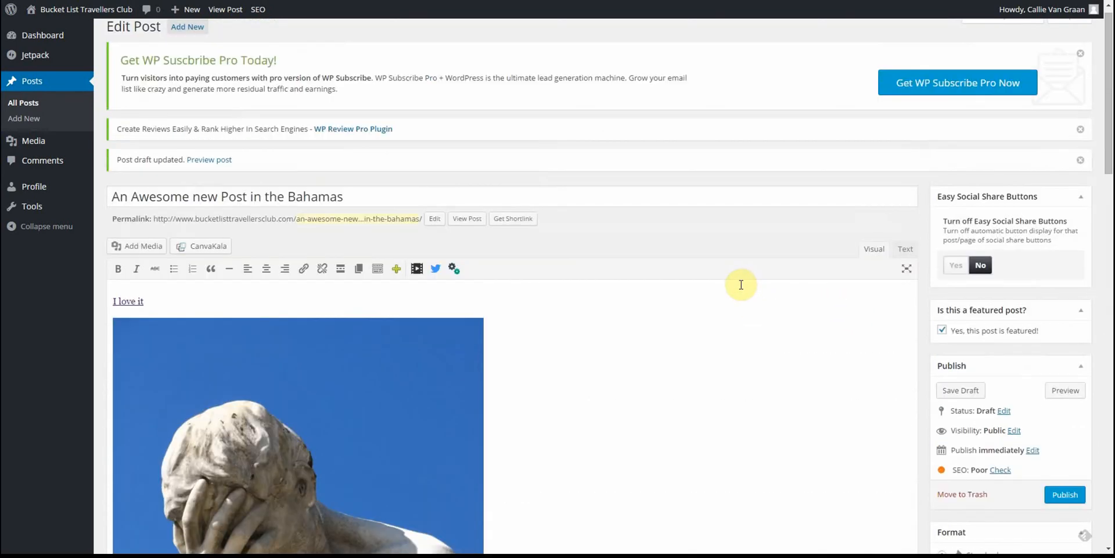